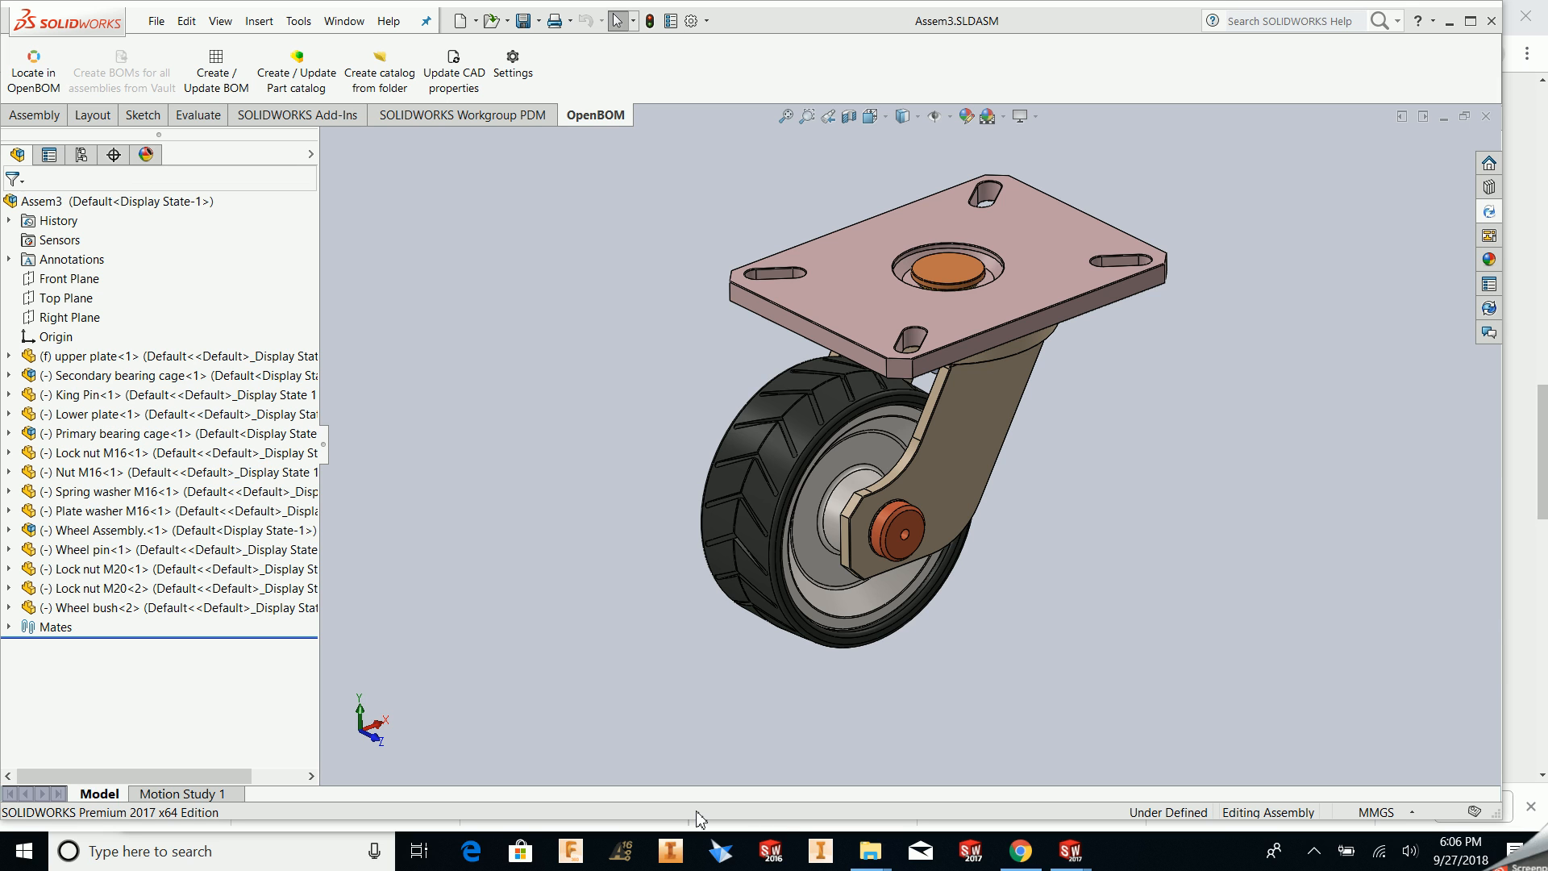
Switch to Chrome and examine the help article's diagram relating BOM 1 and BOM 2 to the Part Catalog
key(alt+Tab)
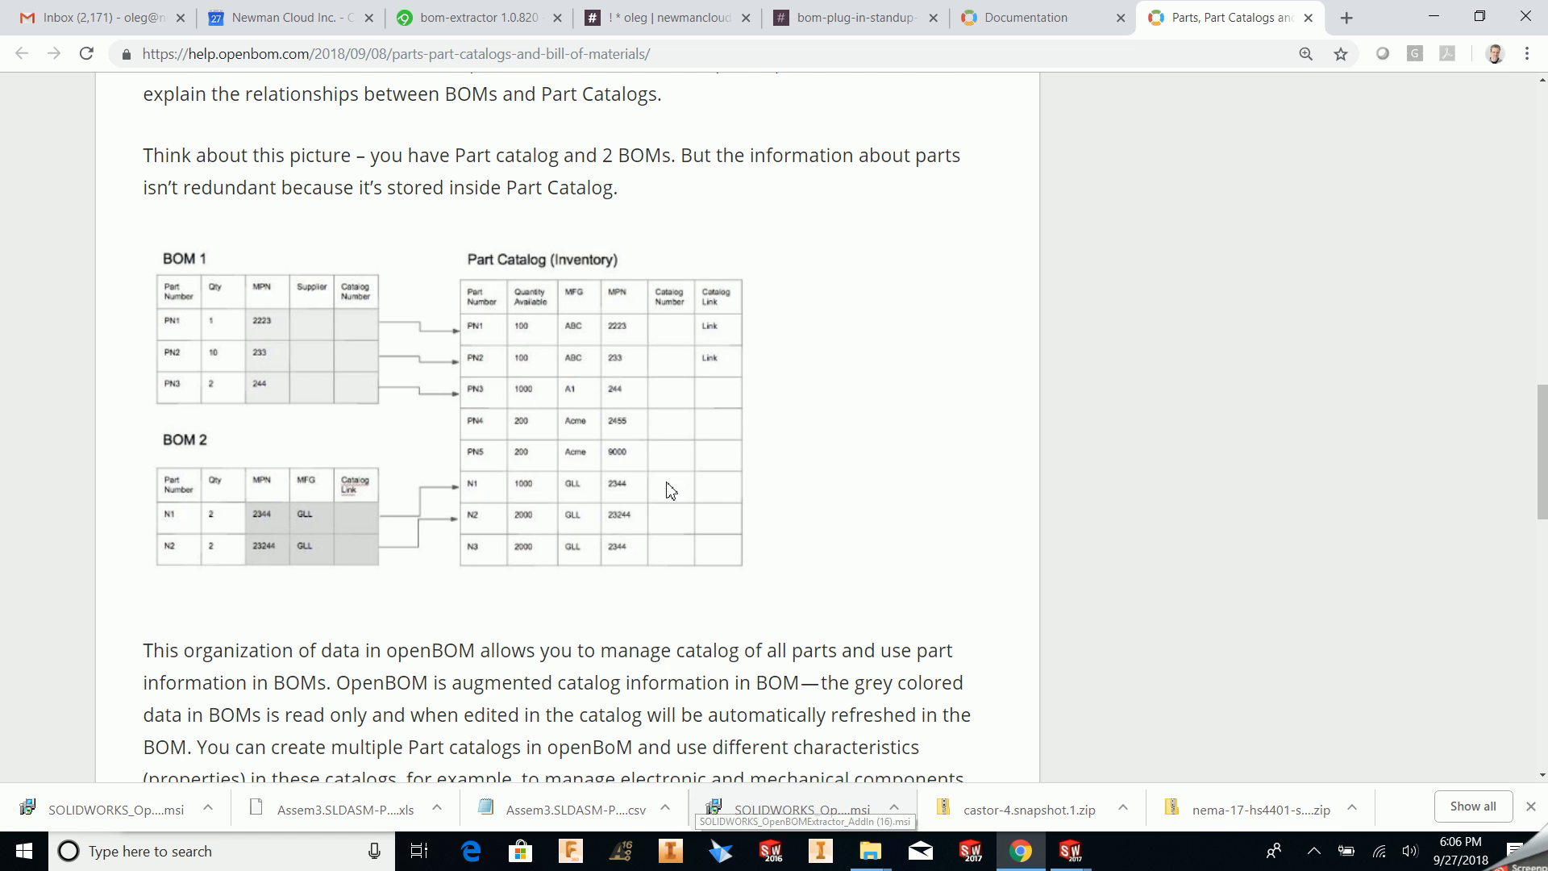
scroll(668, 483, up, 1)
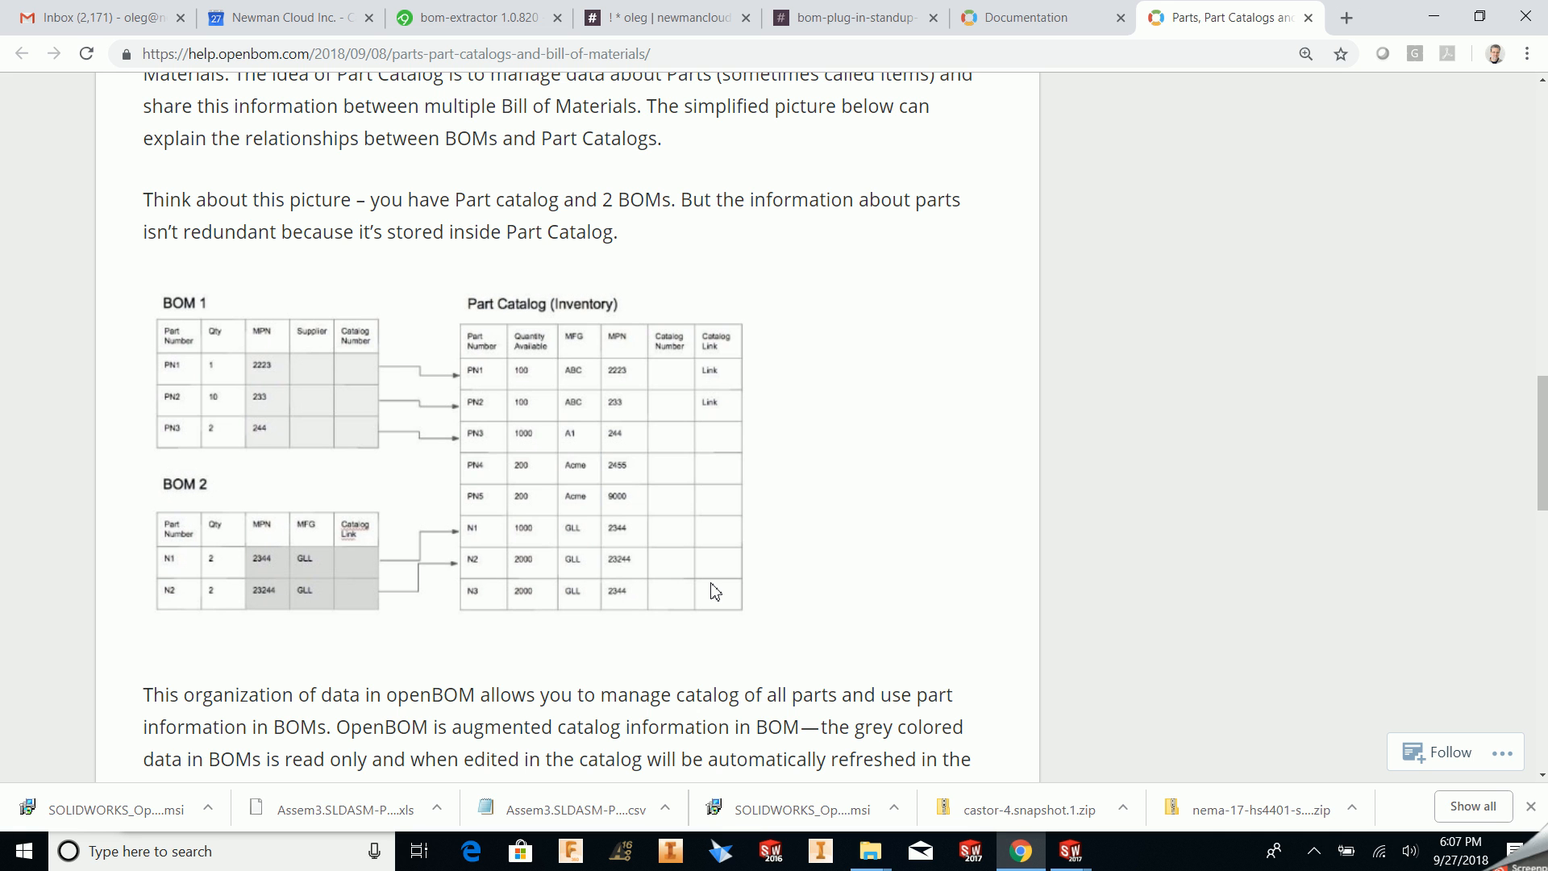
Switch to SOLIDWORKS, create an OpenBOM part catalog from the Assem3 assembly and open the resulting catalog in the browser
key(alt+Tab)
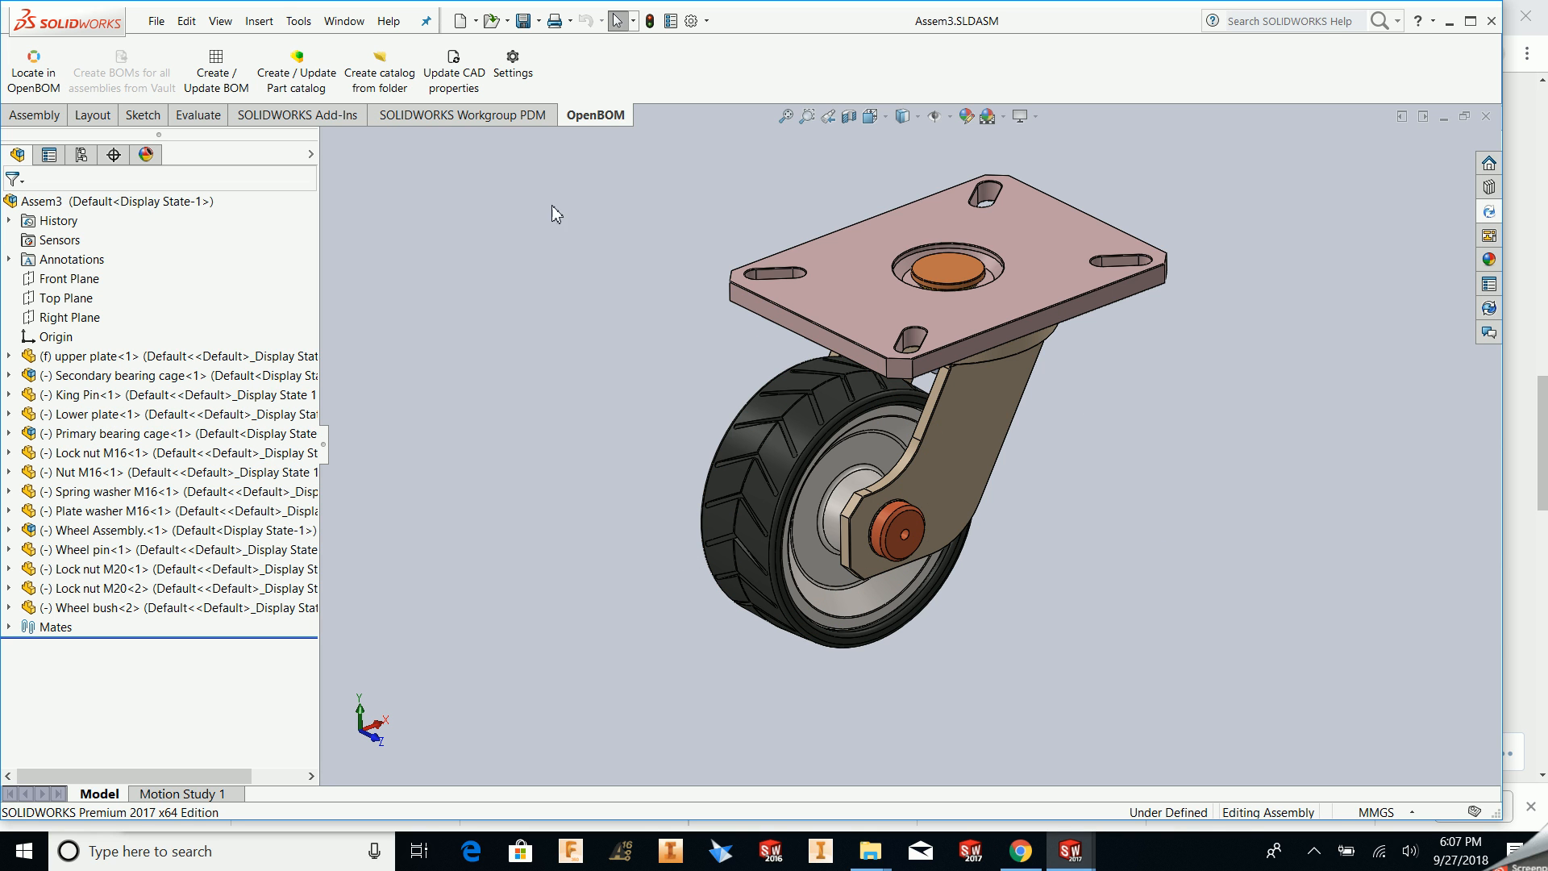
click(304, 102)
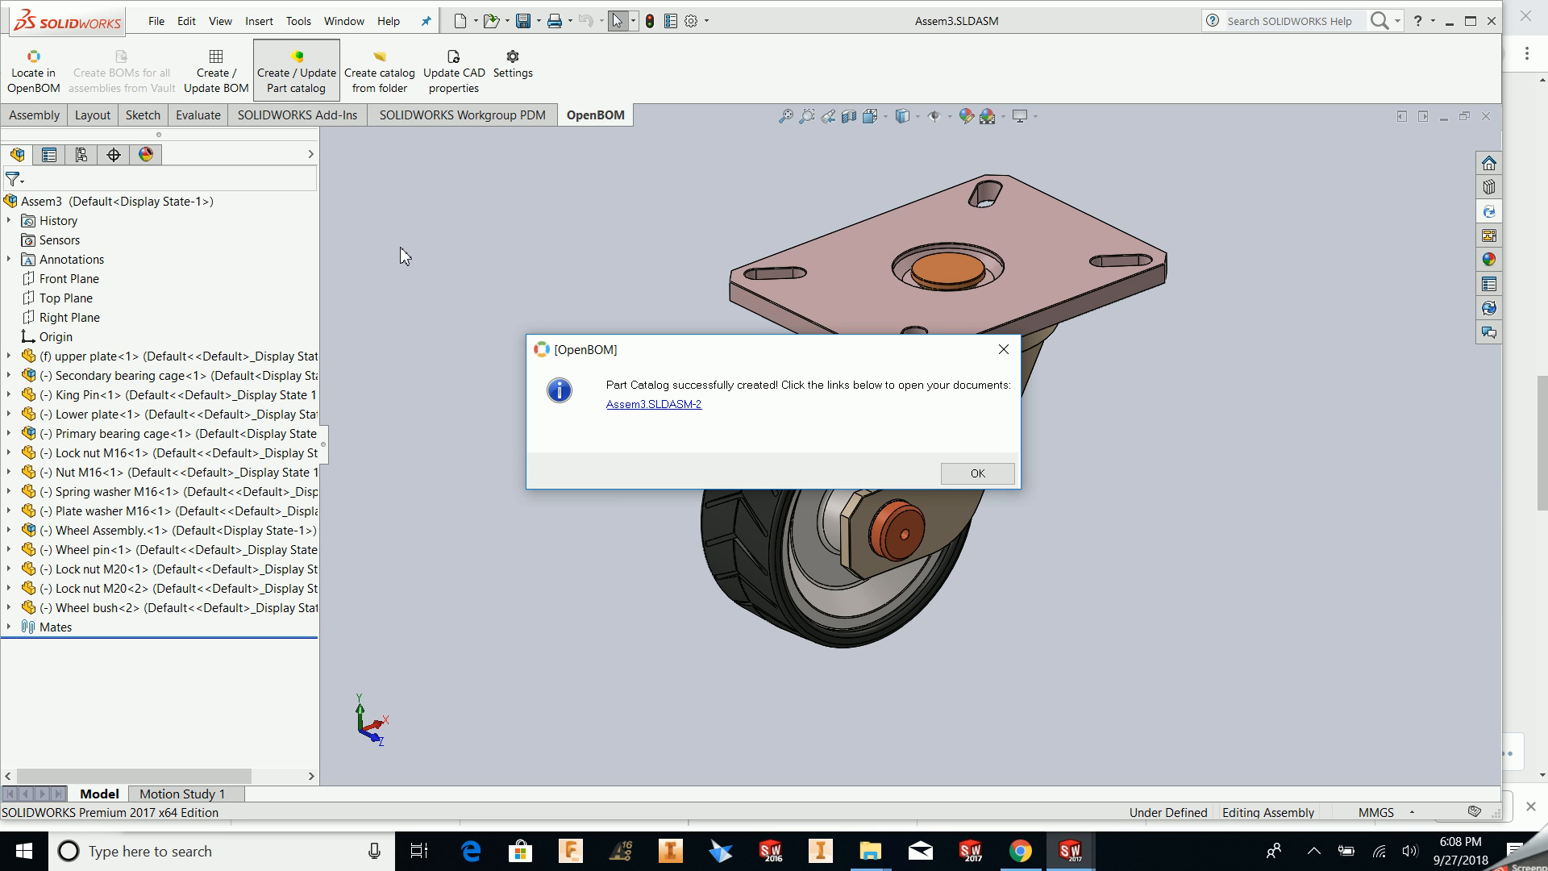
click(659, 404)
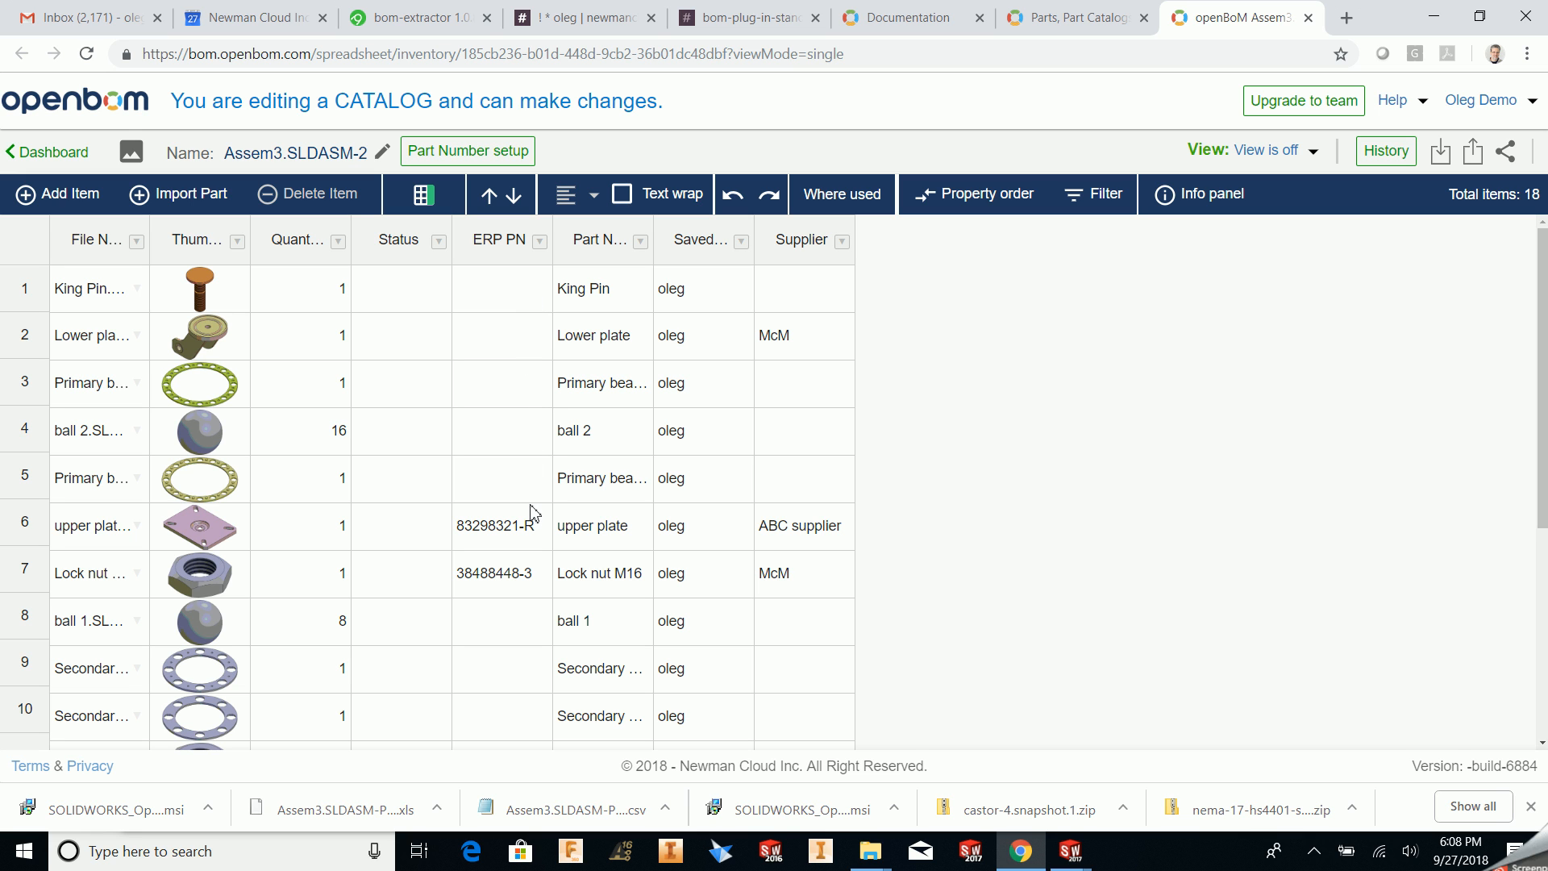
Add the public Cost property to the catalog, inserted on the right of the Supplier column
click(839, 239)
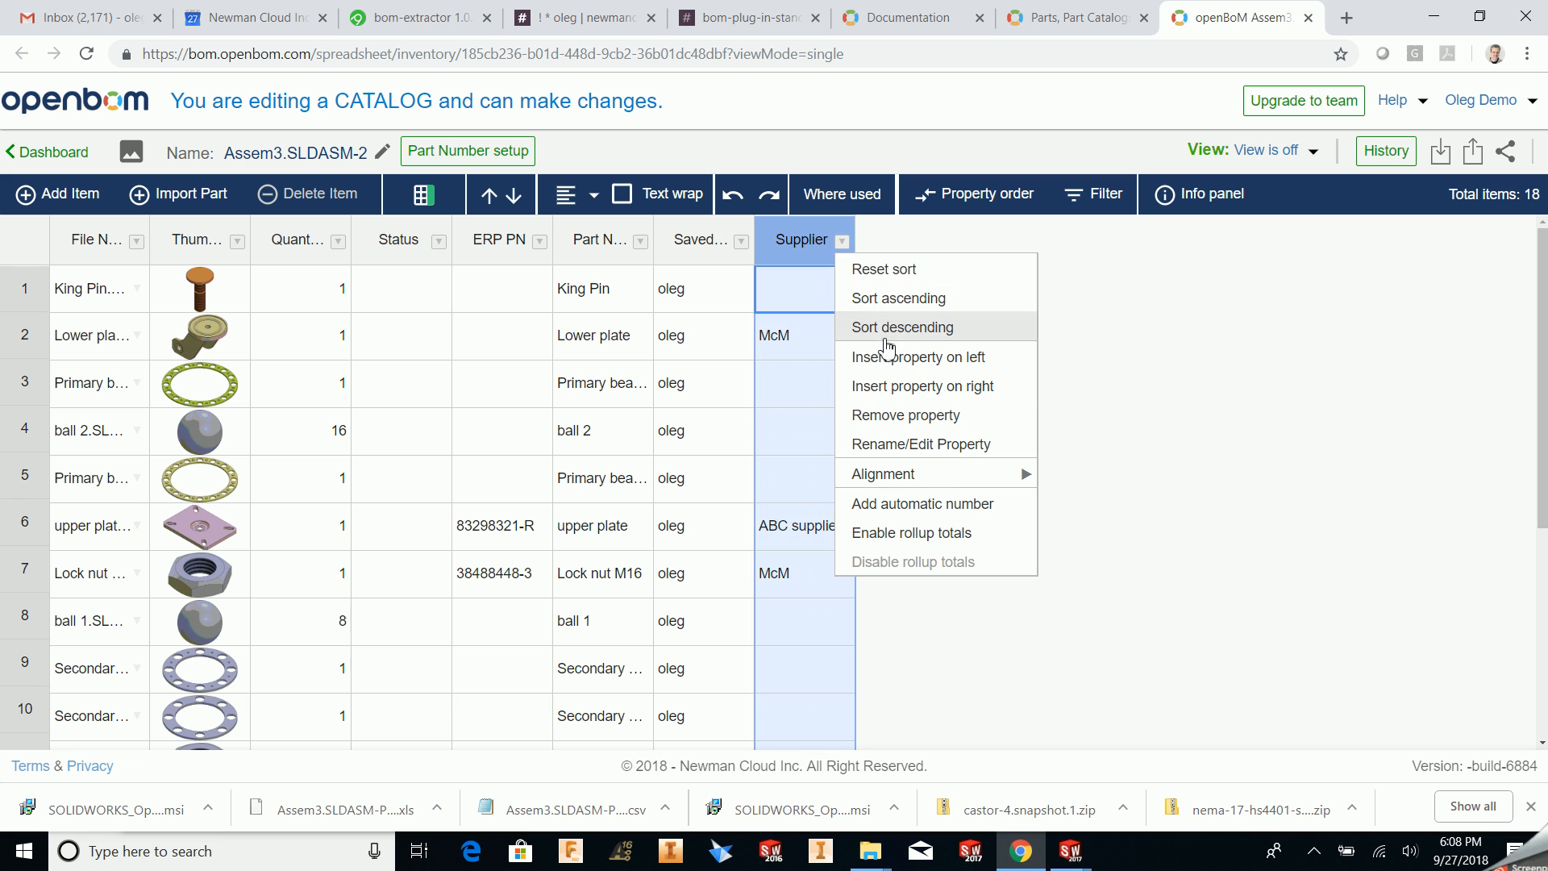
click(915, 389)
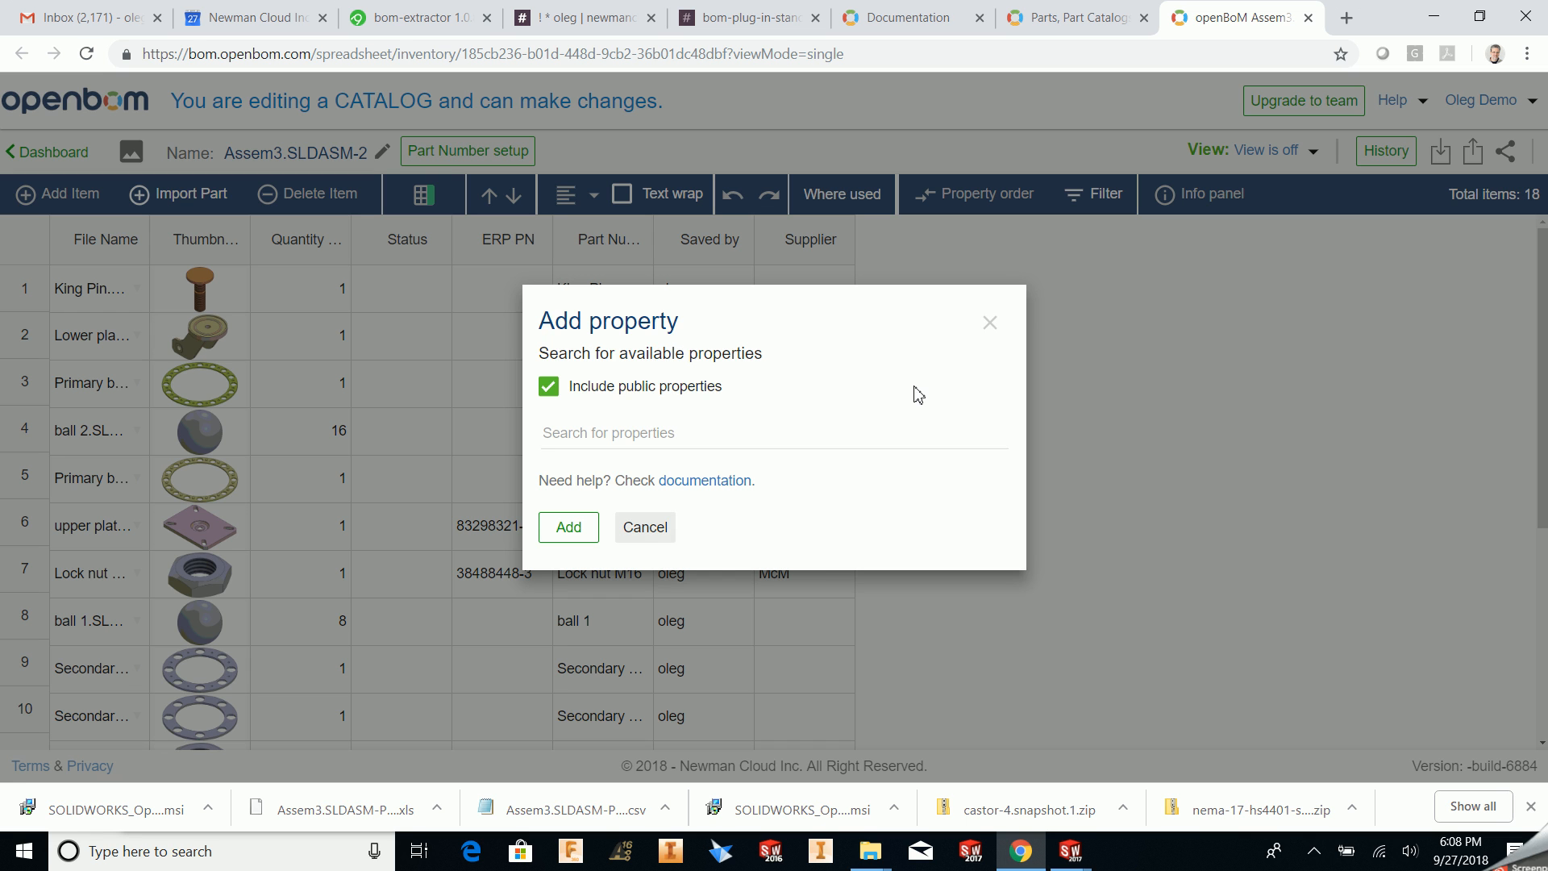
click(765, 432)
text(Cost)
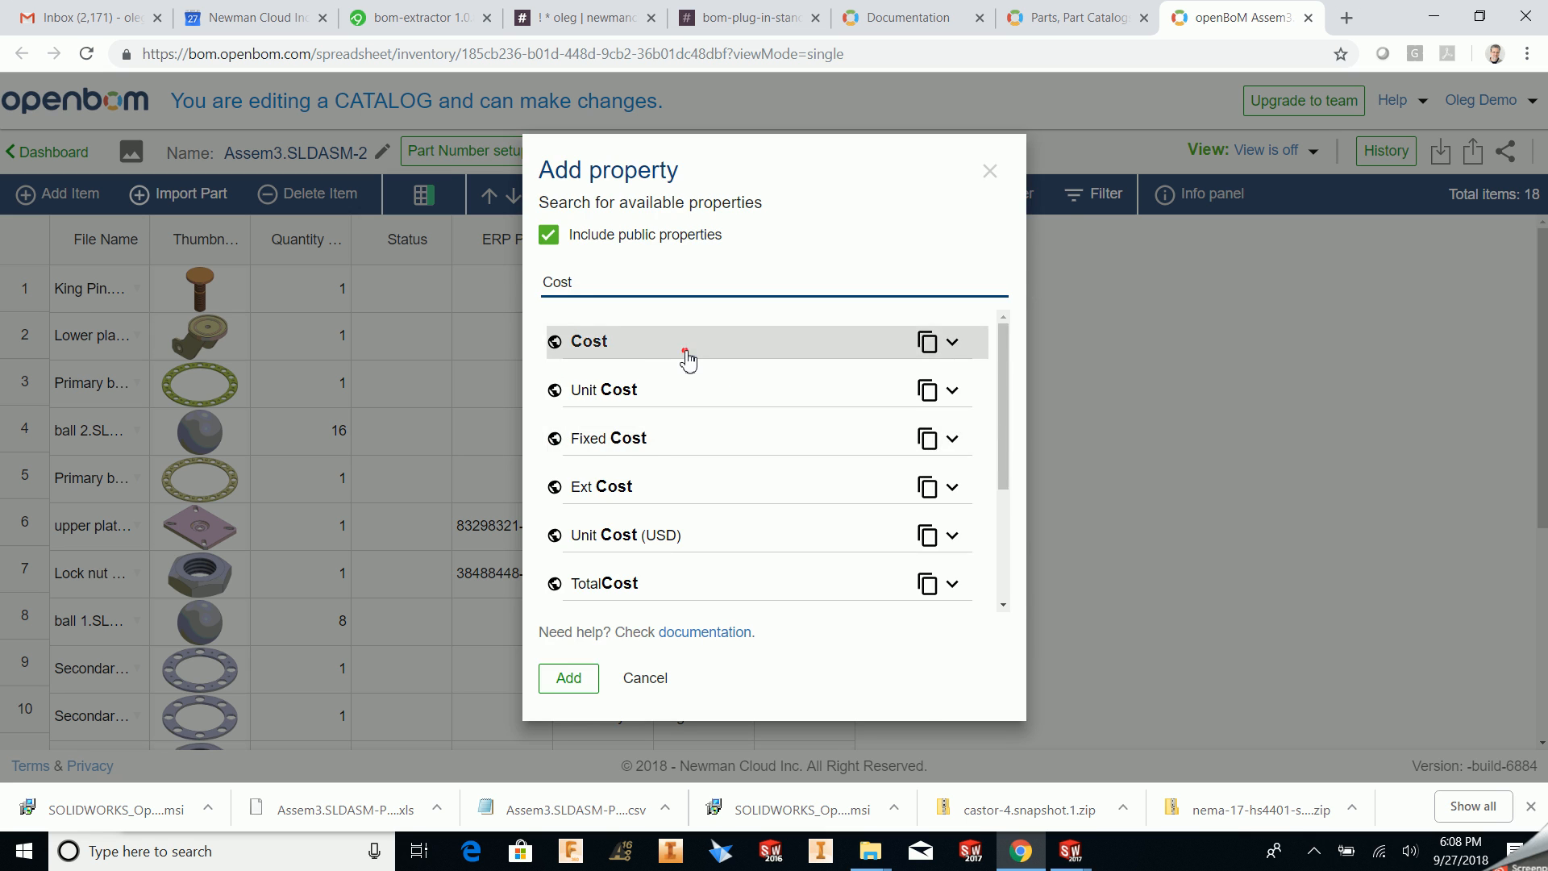
click(688, 355)
click(582, 558)
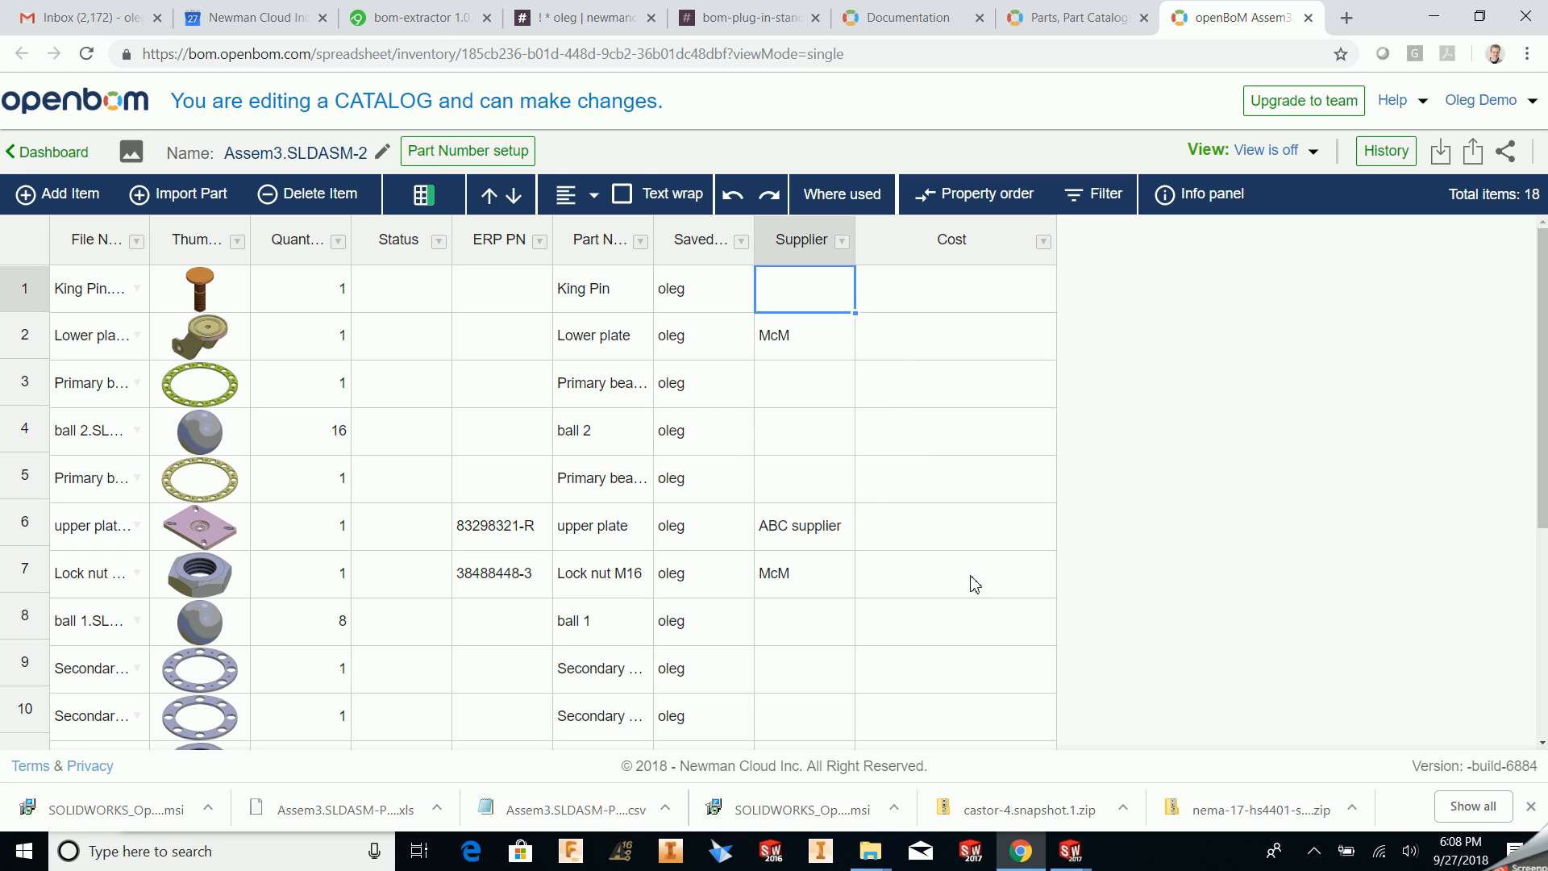
Enter a Cost of 14.9 for the Wheel. part and 23.9 for the Wheel tyre. part
scroll(974, 586, down, 5)
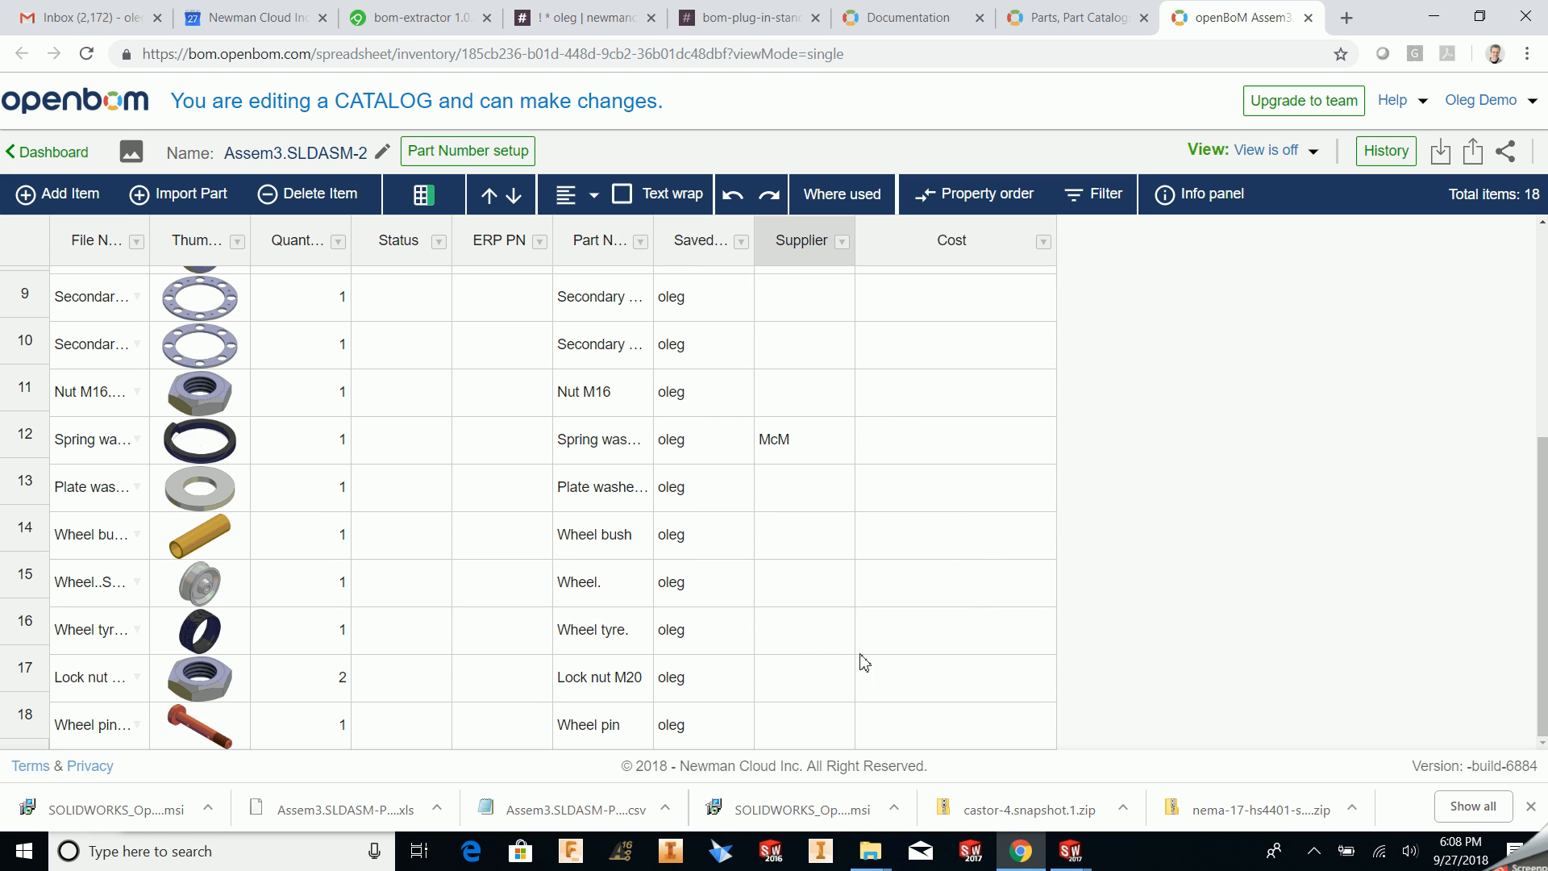
click(962, 591)
text(14)
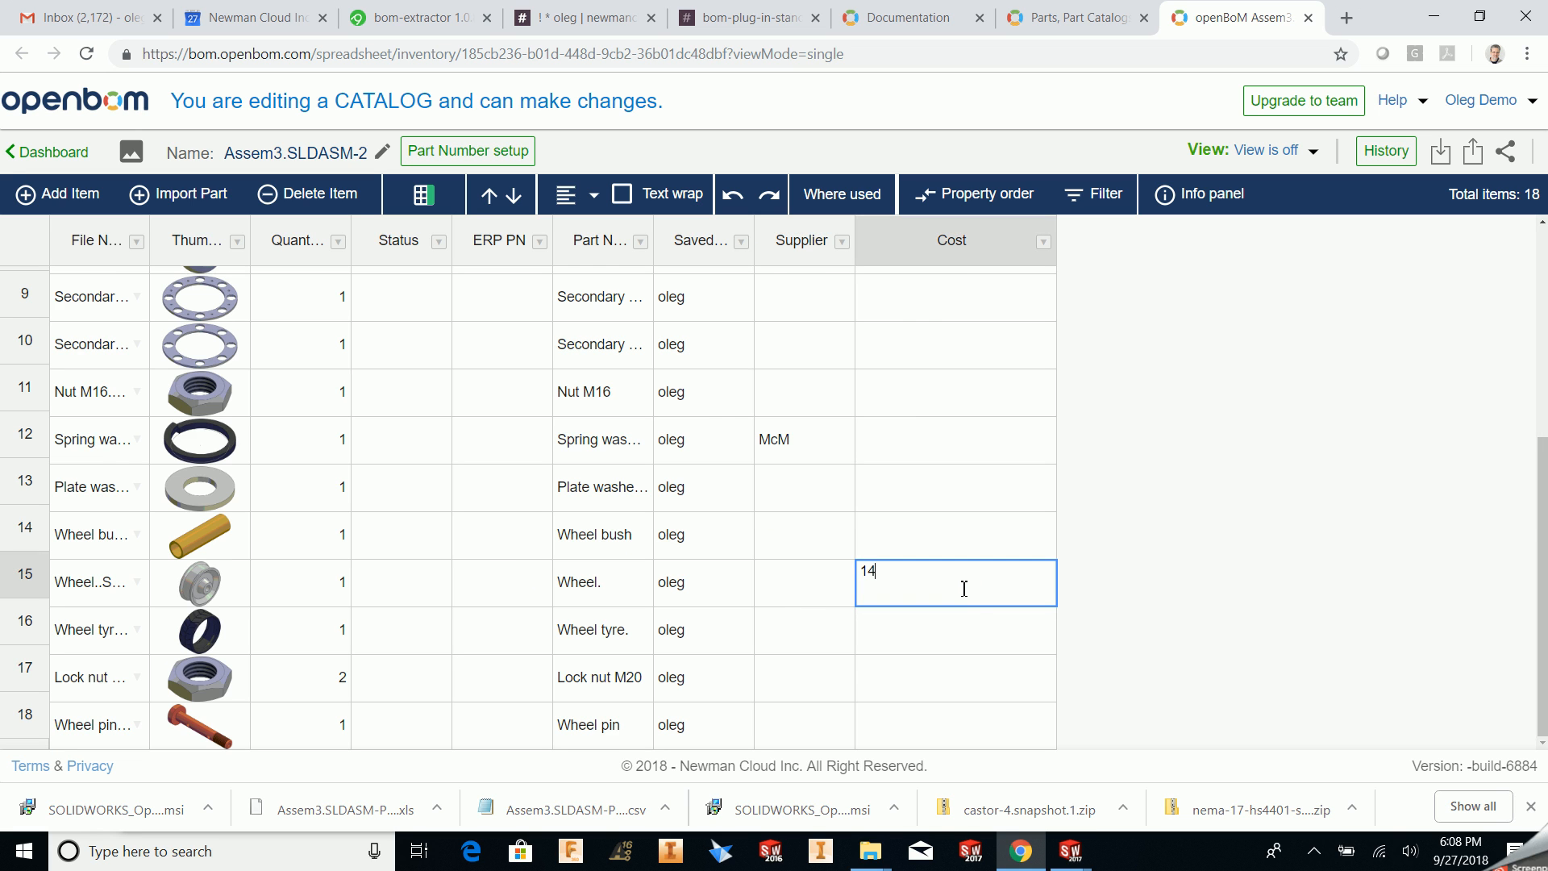
text(.9)
key(Return)
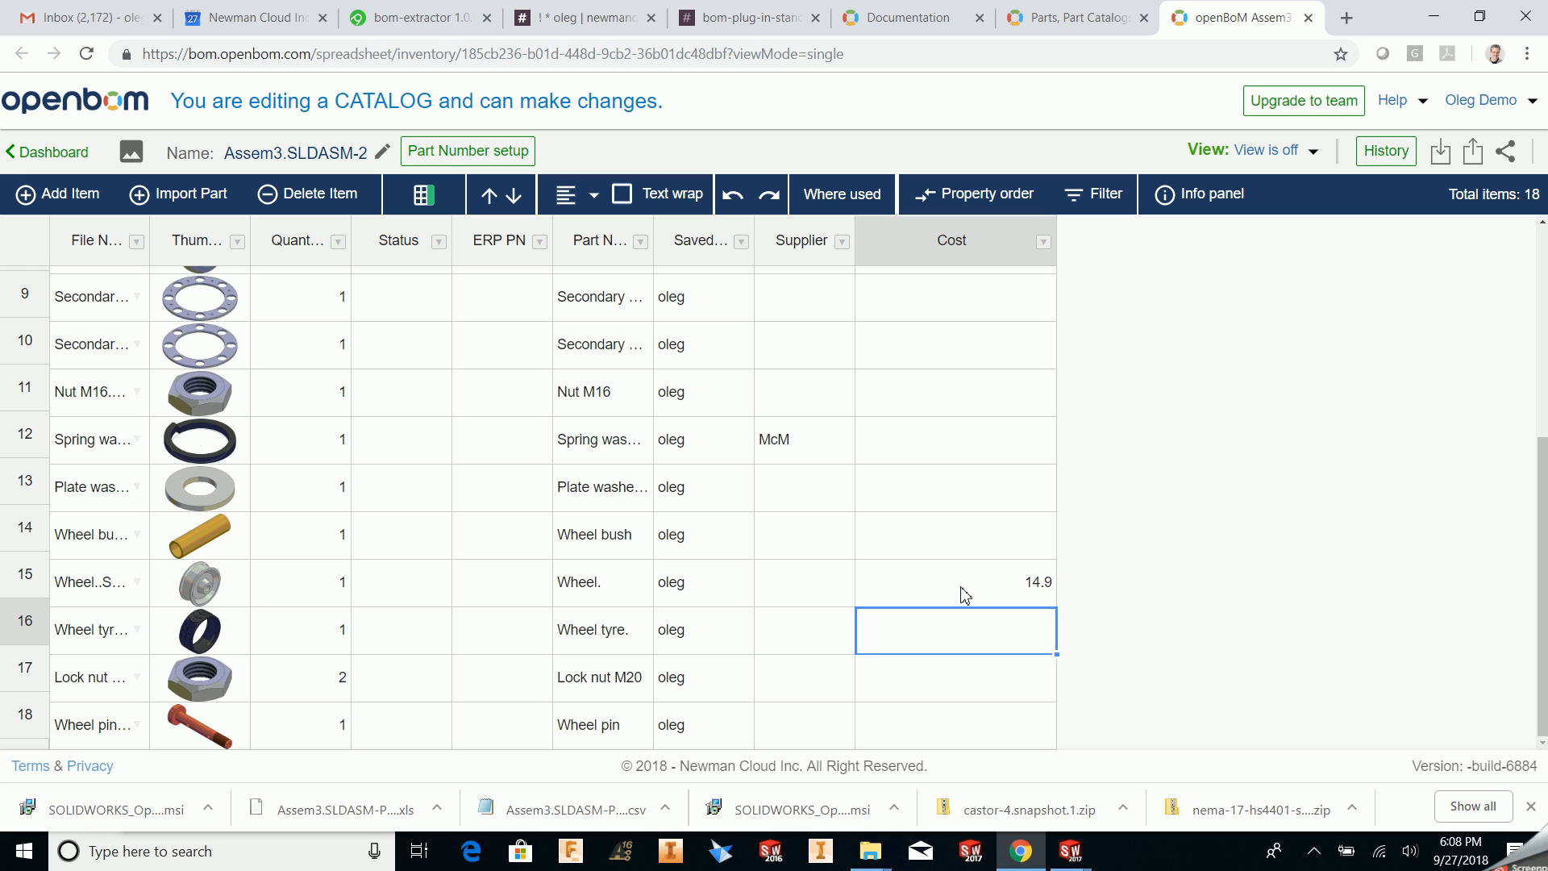
text(23.9)
key(Return)
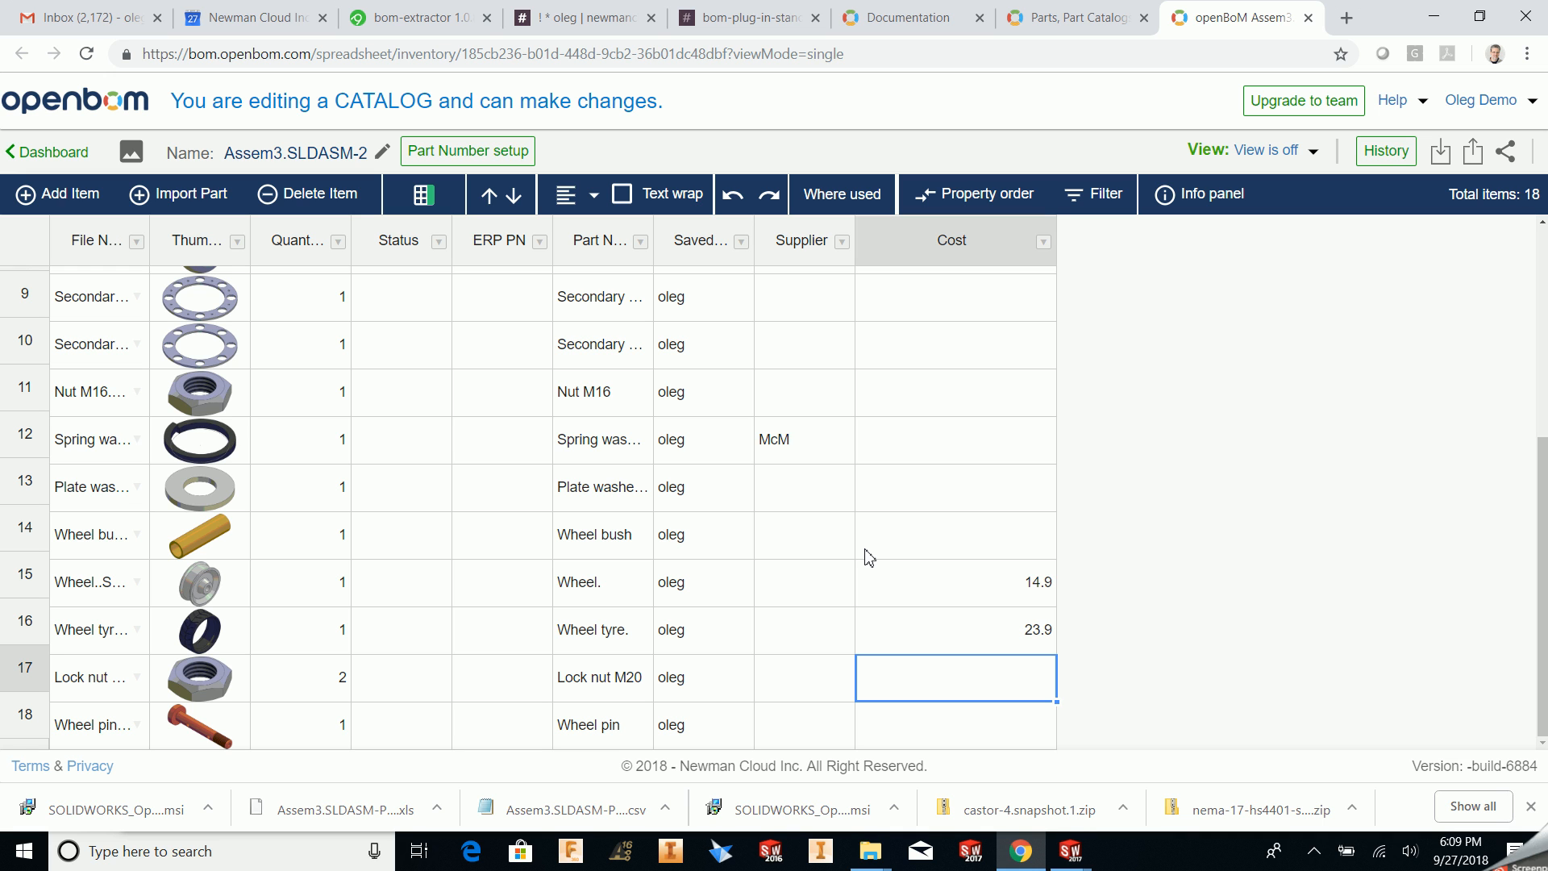
Switch back to SOLIDWORKS, dismiss the catalog message and set the OpenBOM BOM template to cat bom
key(alt+Tab)
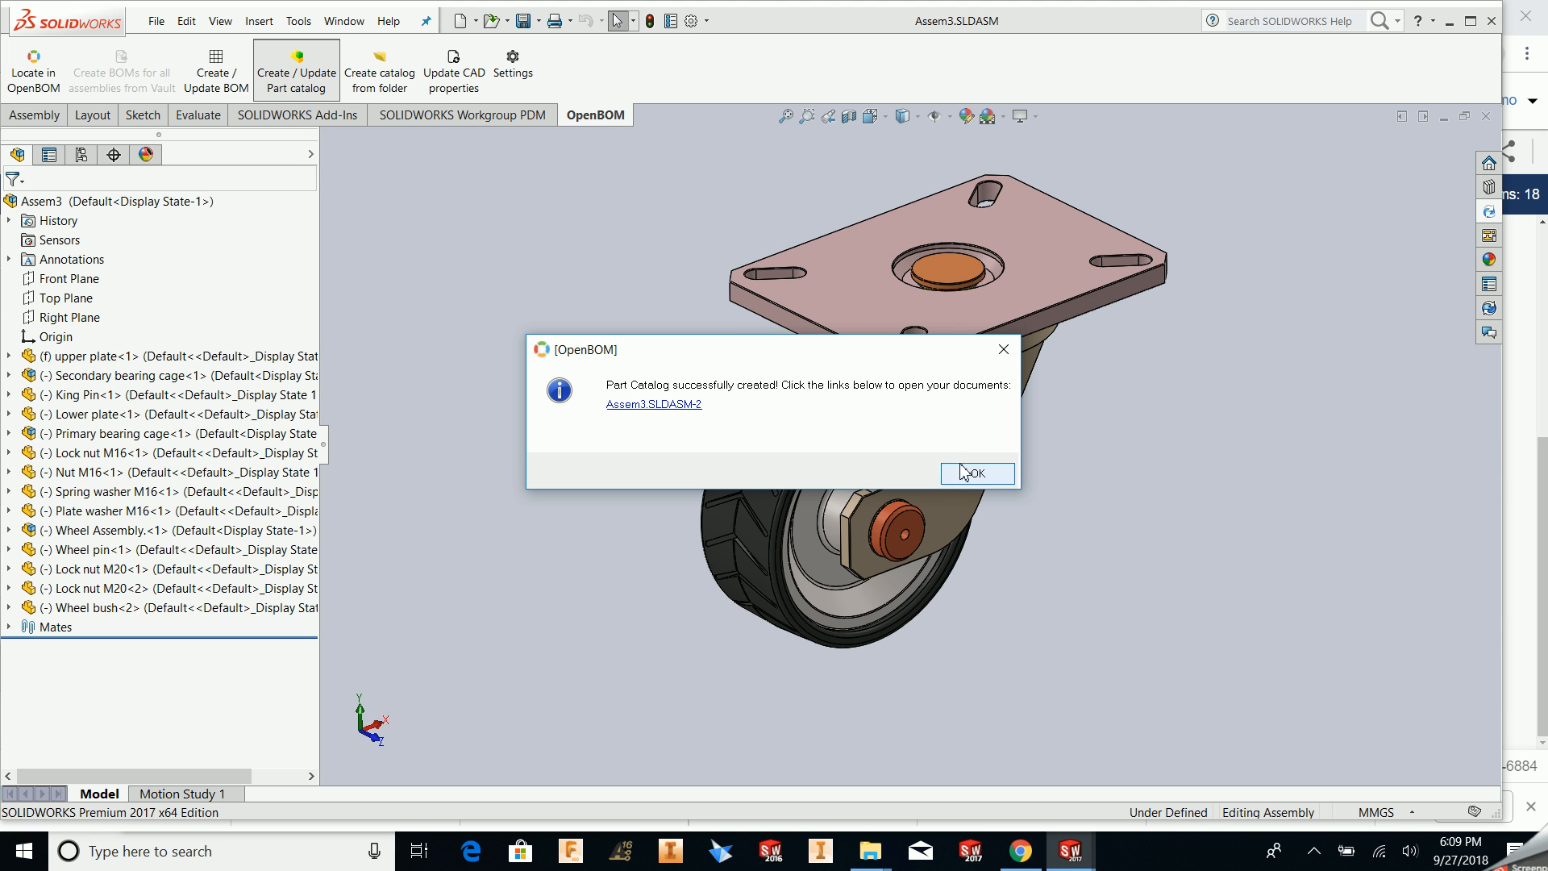
click(963, 470)
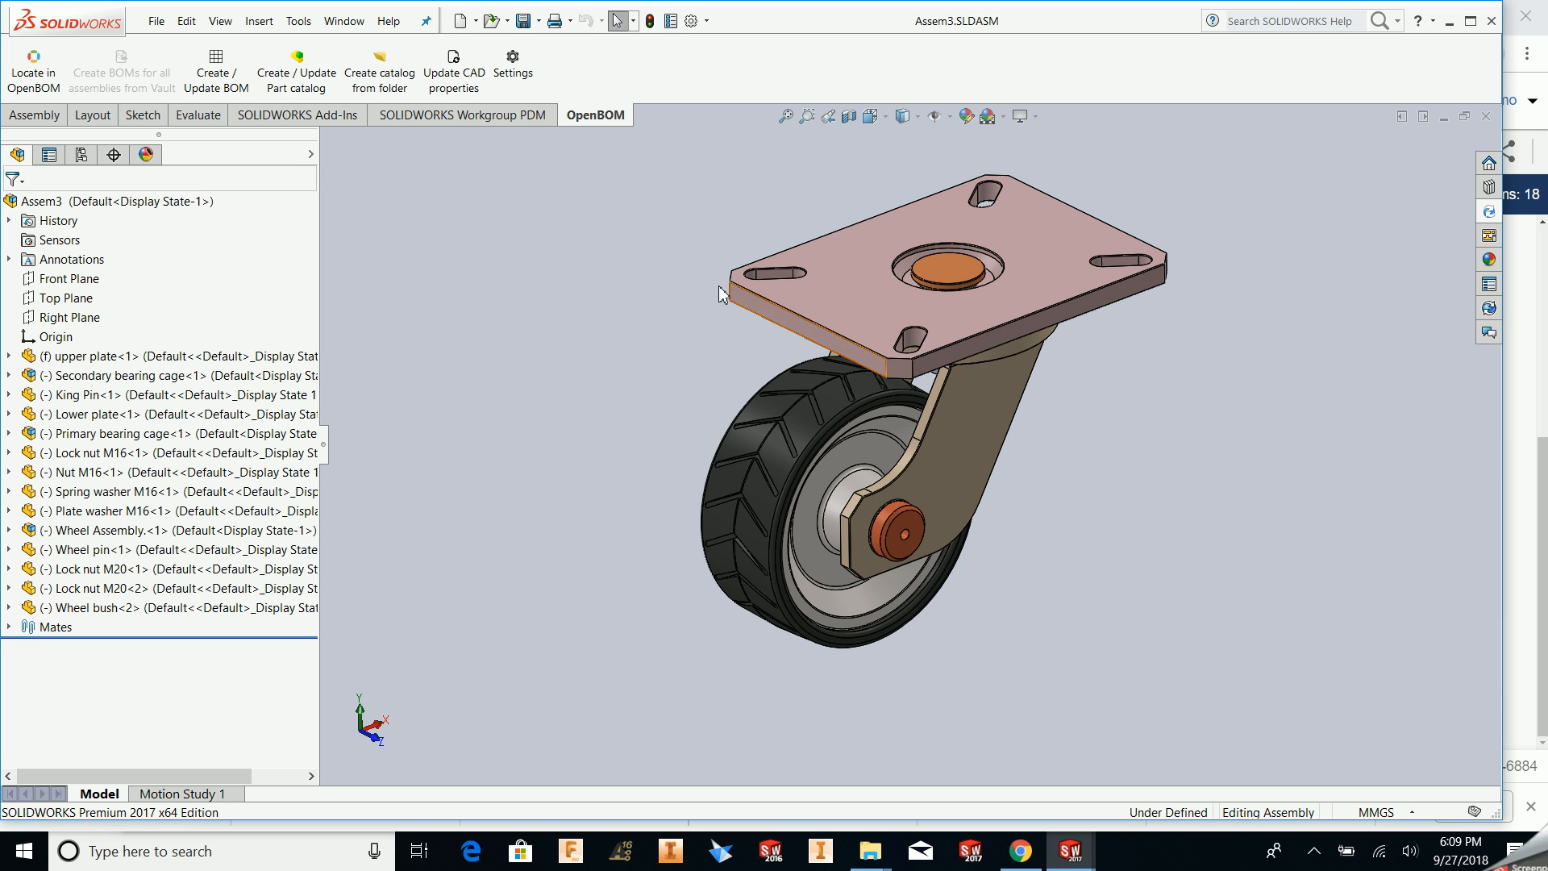
click(520, 71)
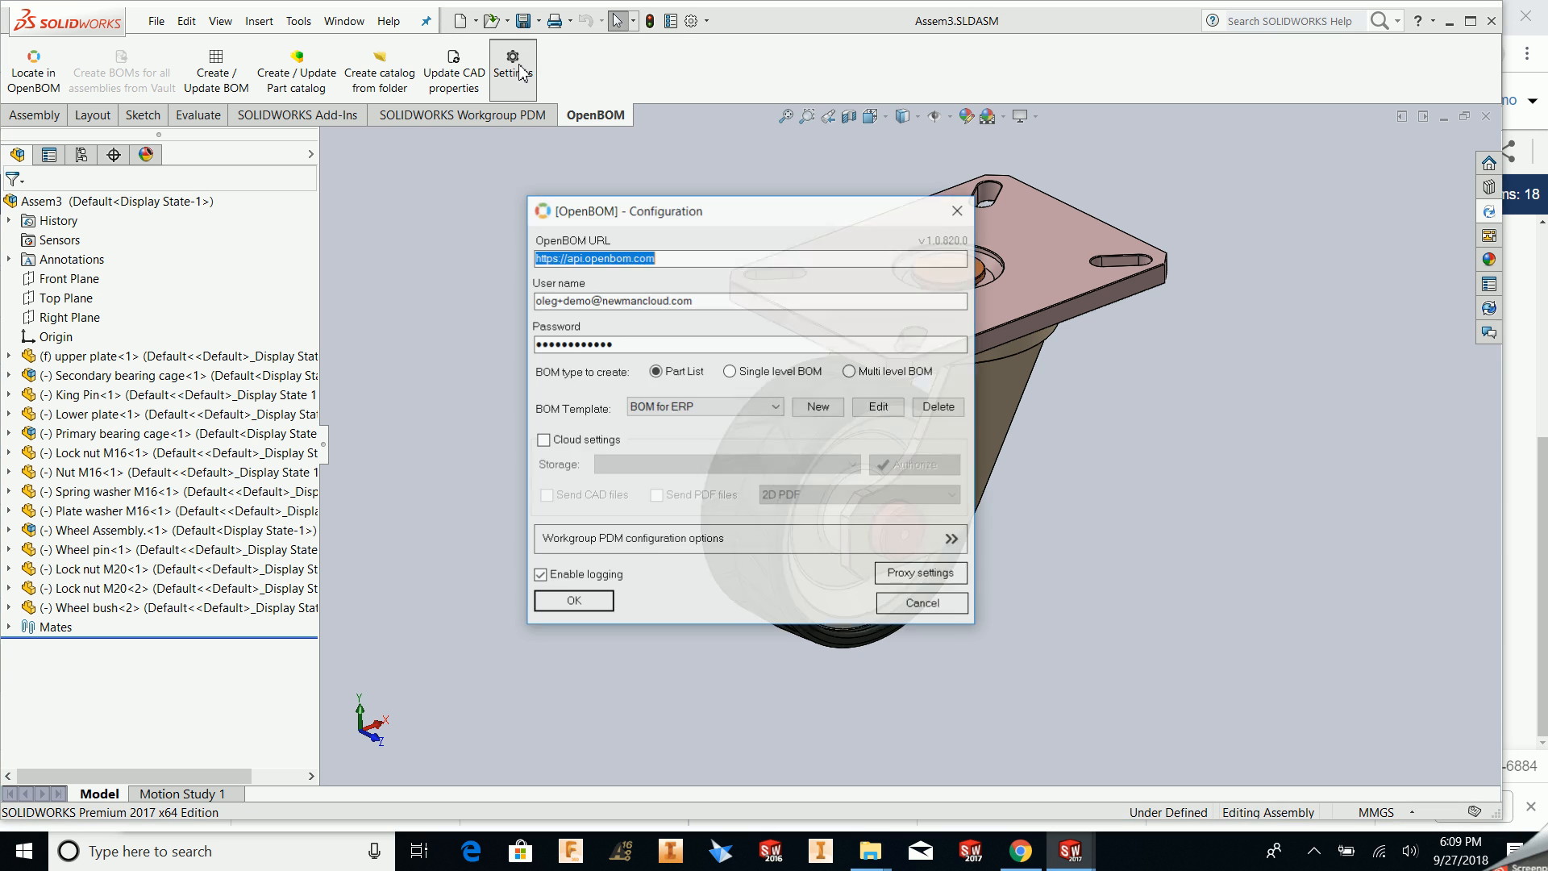
click(663, 408)
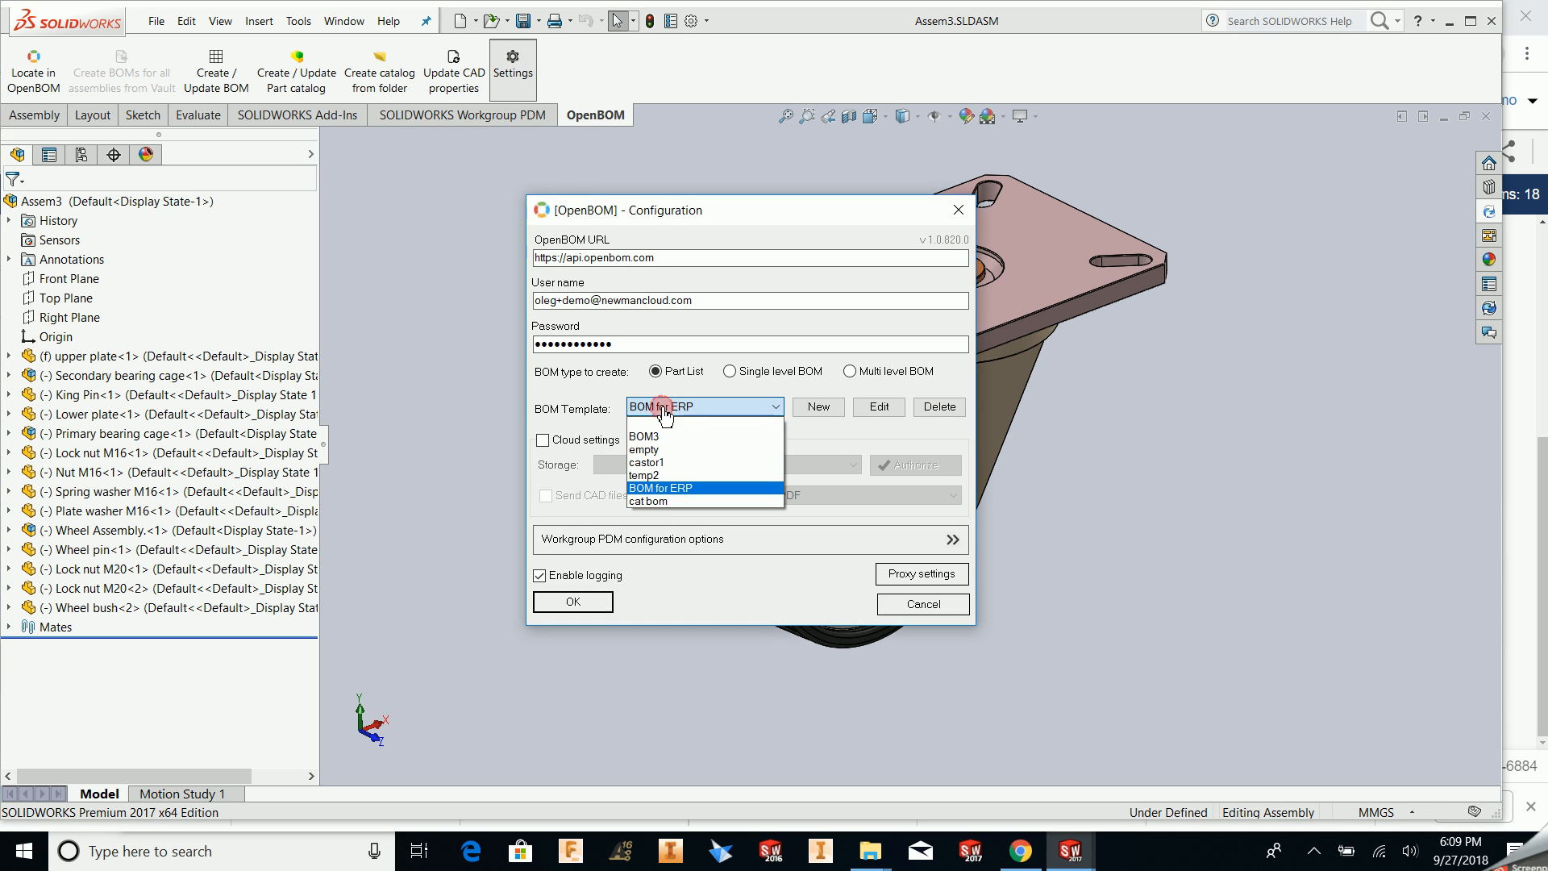
click(686, 502)
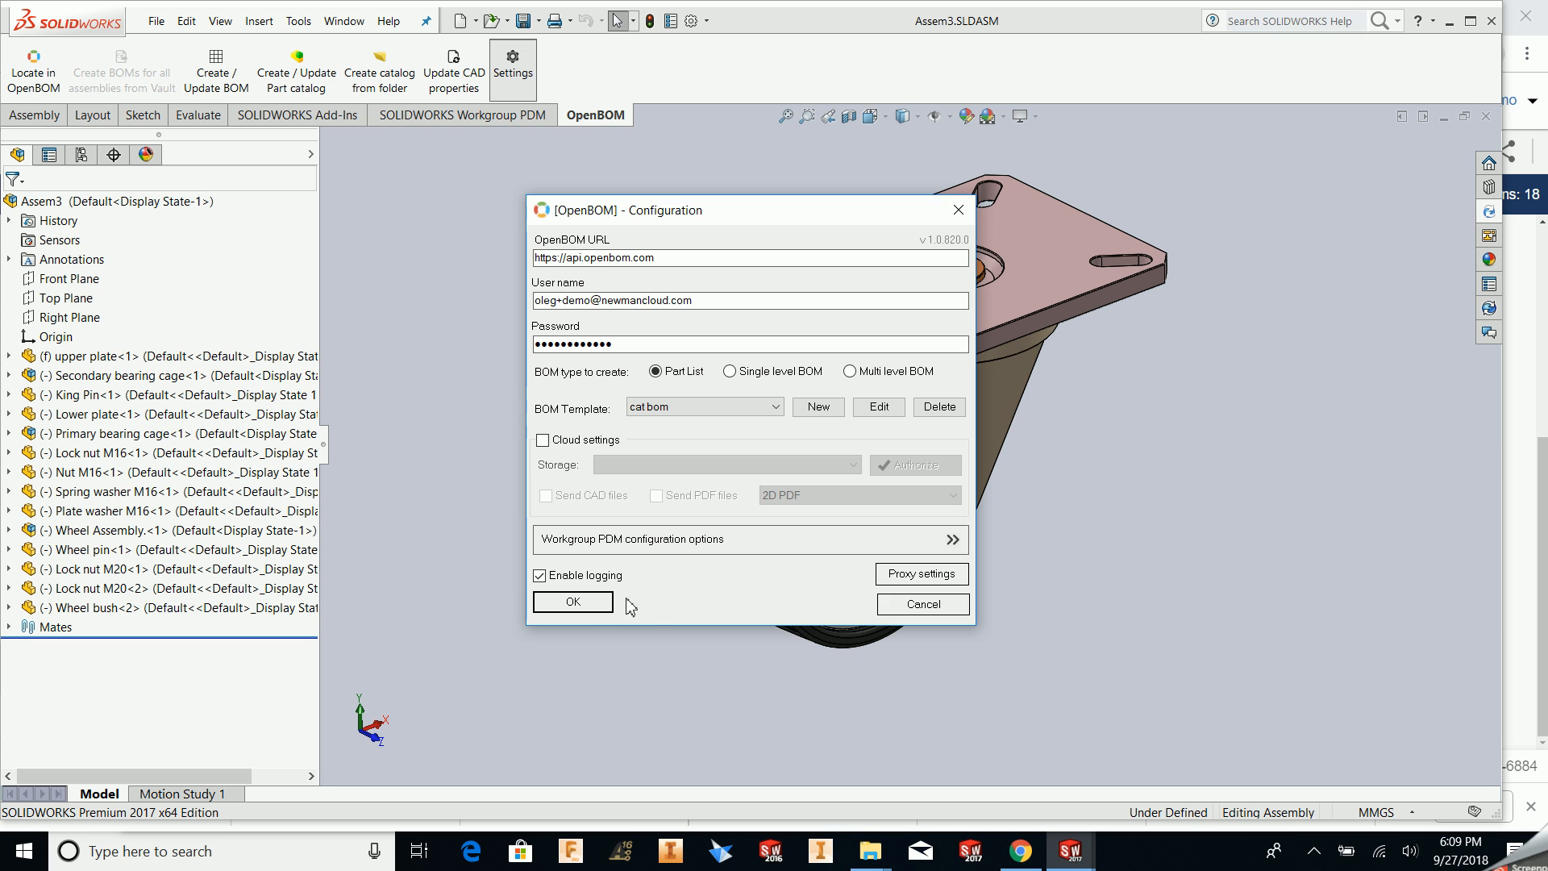
click(581, 607)
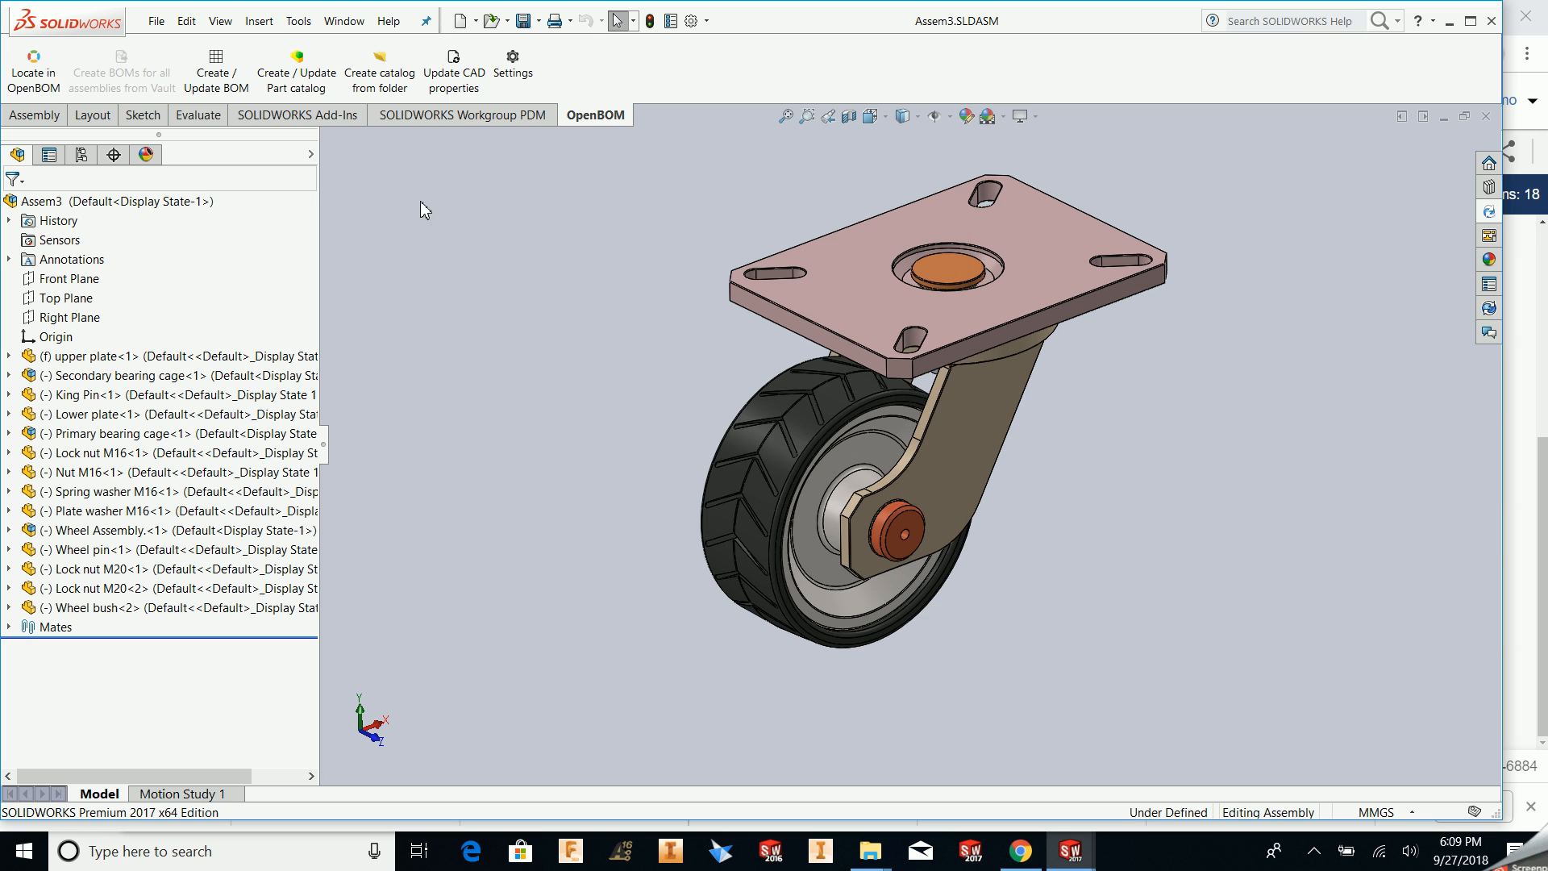
Create or update the OpenBOM part list for the Assem3 assembly and open it in the browser
click(240, 103)
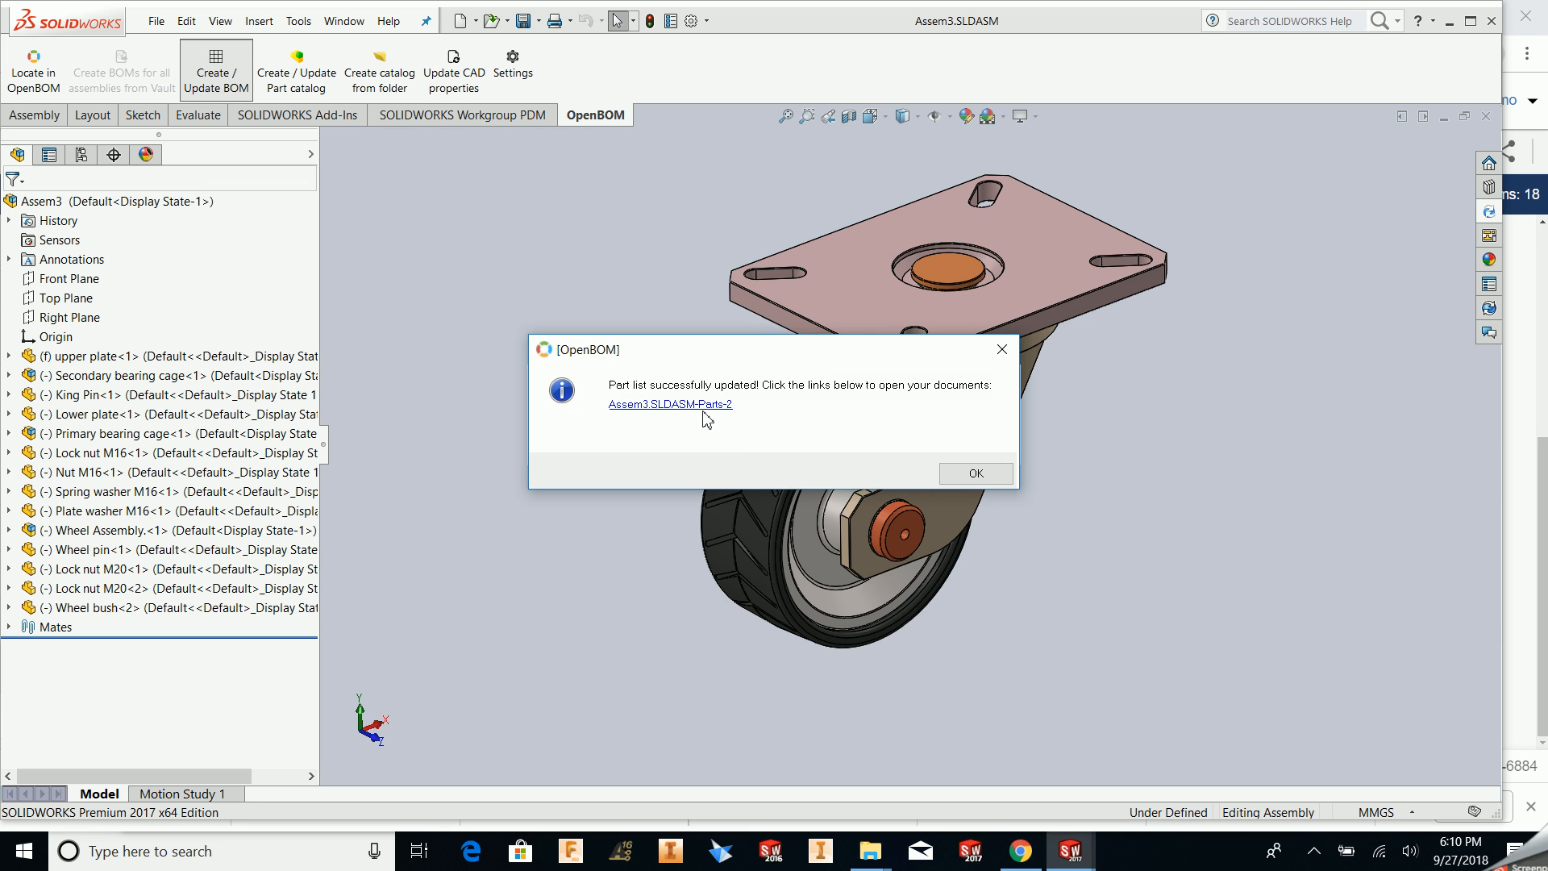
click(696, 404)
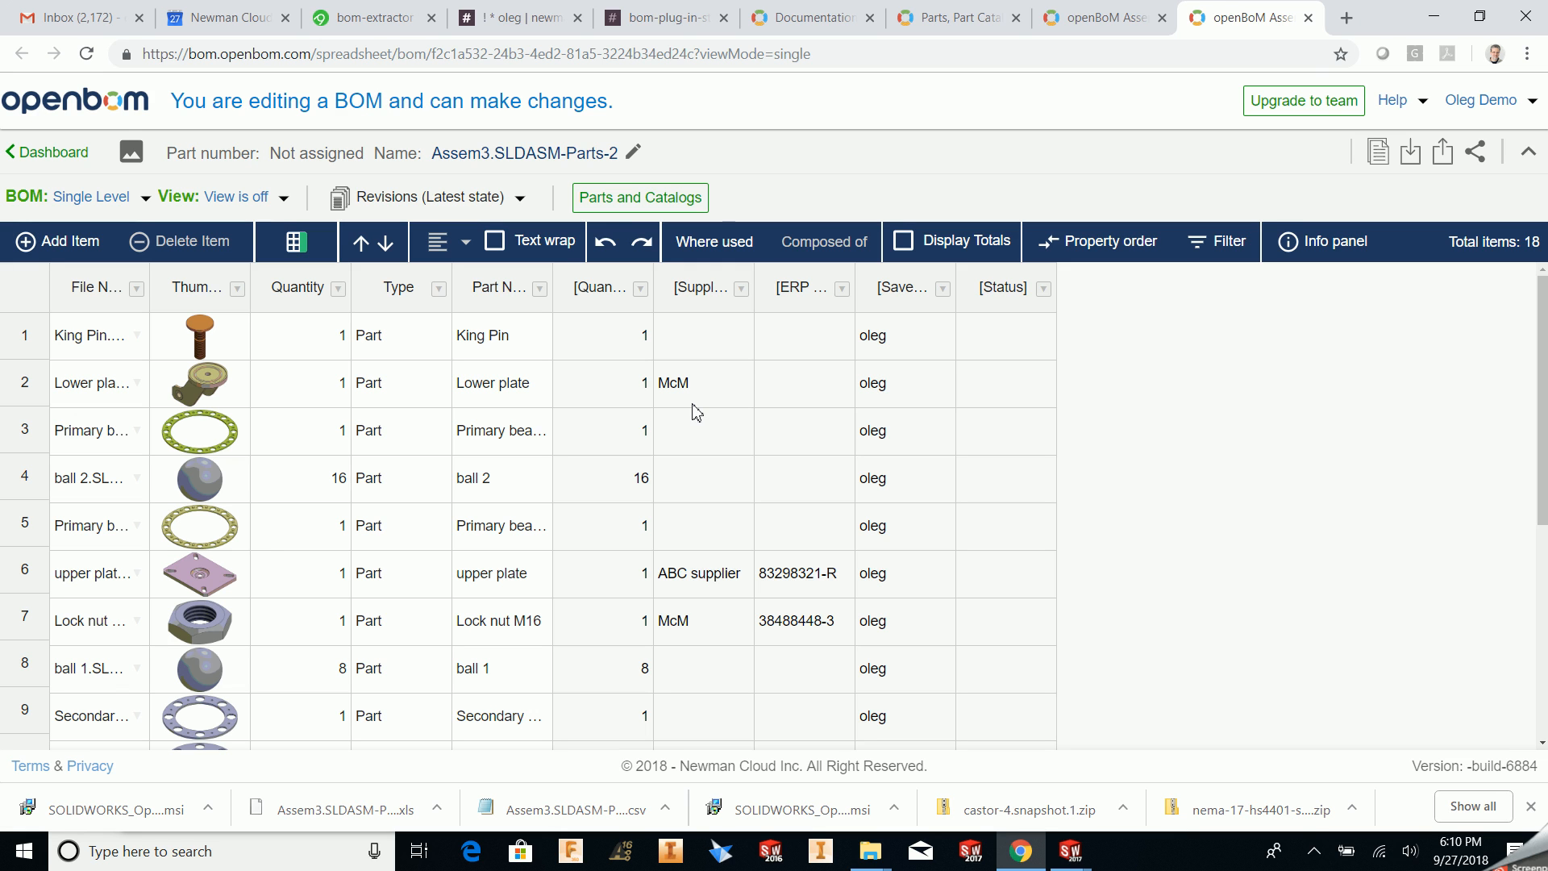
Check which catalog is linked to the Assem3 BOM, and review its part rows with their catalog properties
click(616, 195)
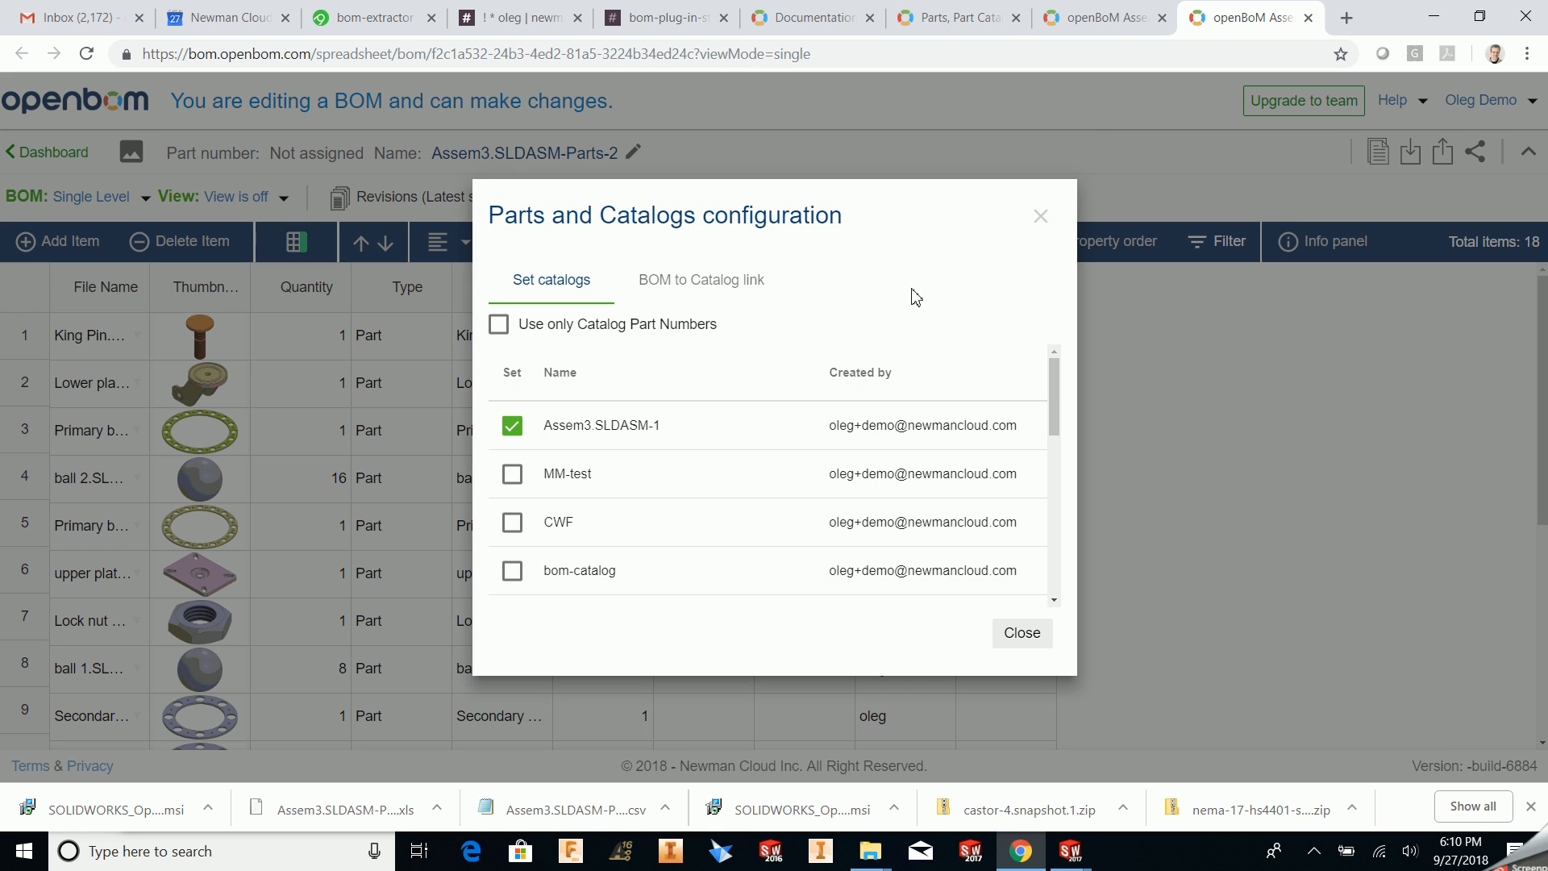
click(1042, 229)
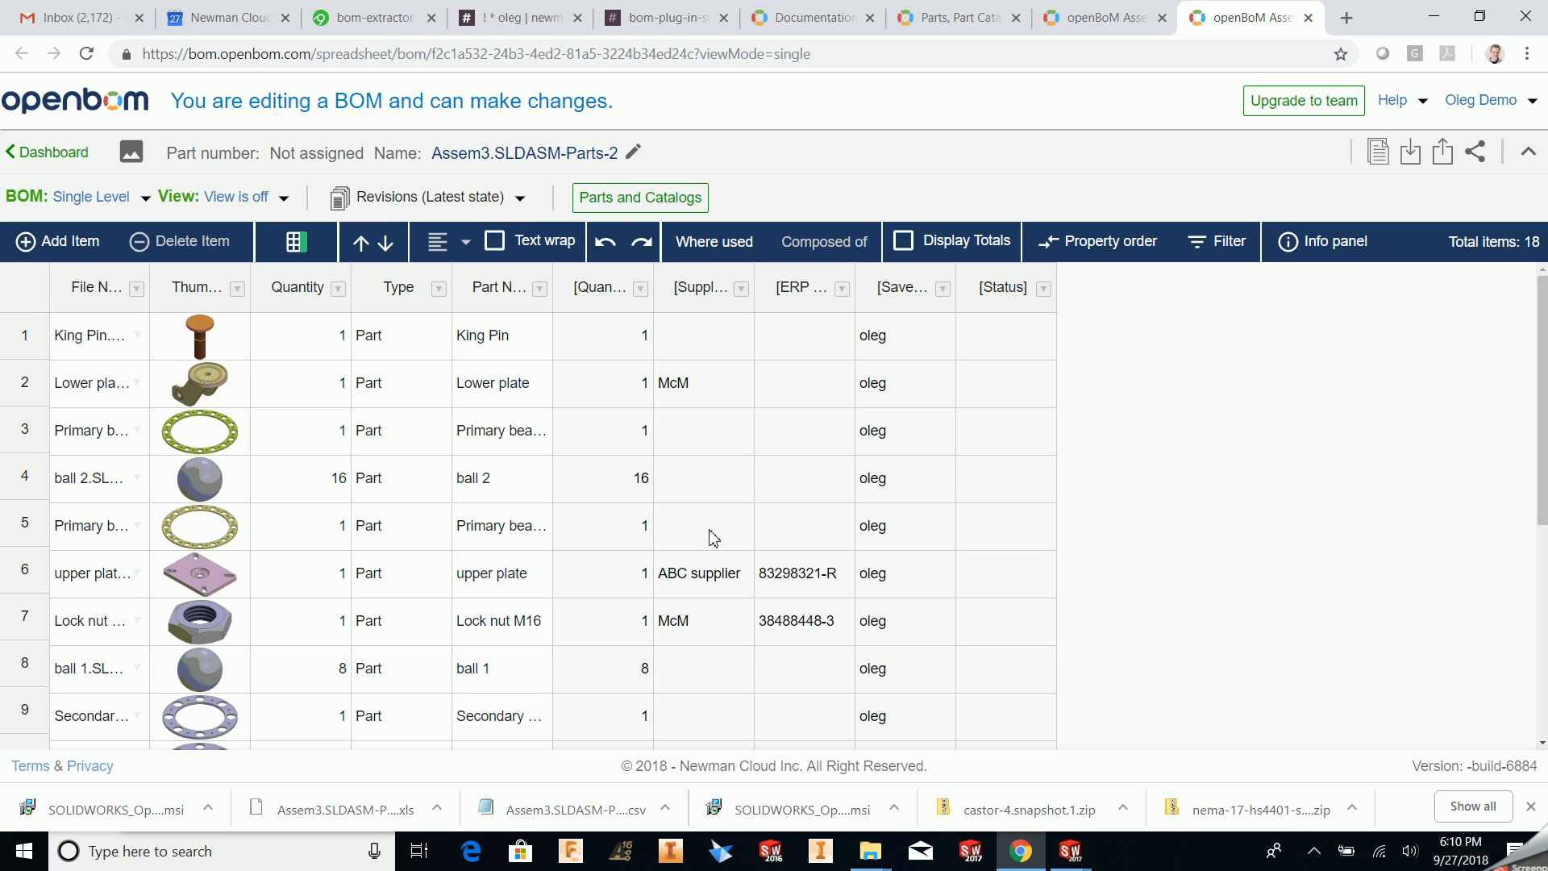
scroll(713, 539, down, 3)
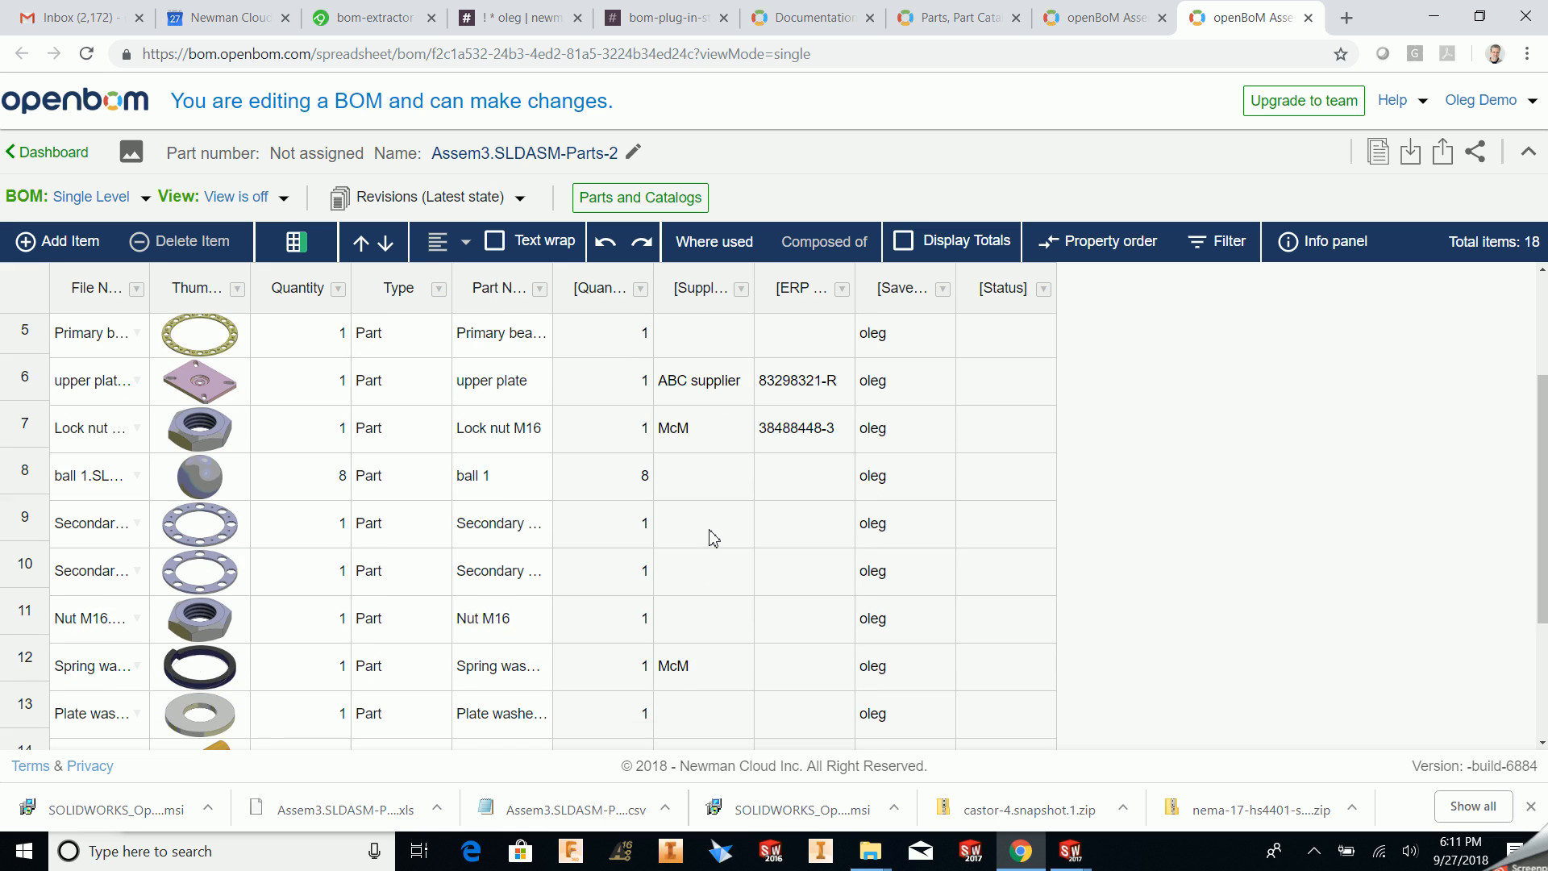
scroll(713, 538, down, 2)
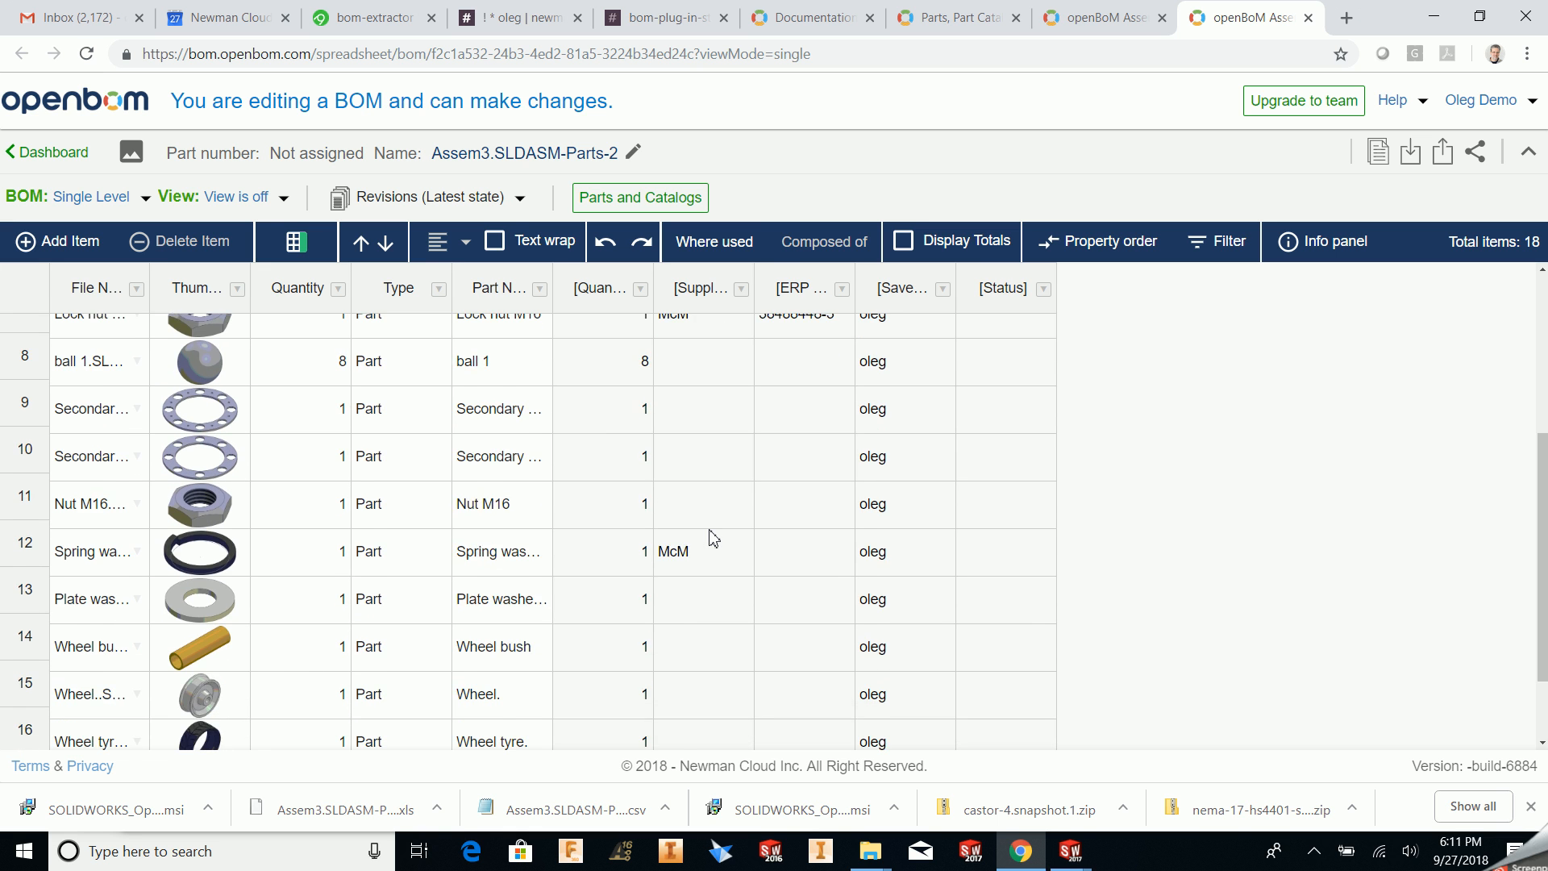
scroll(713, 538, down, 1)
scroll(712, 538, up, 6)
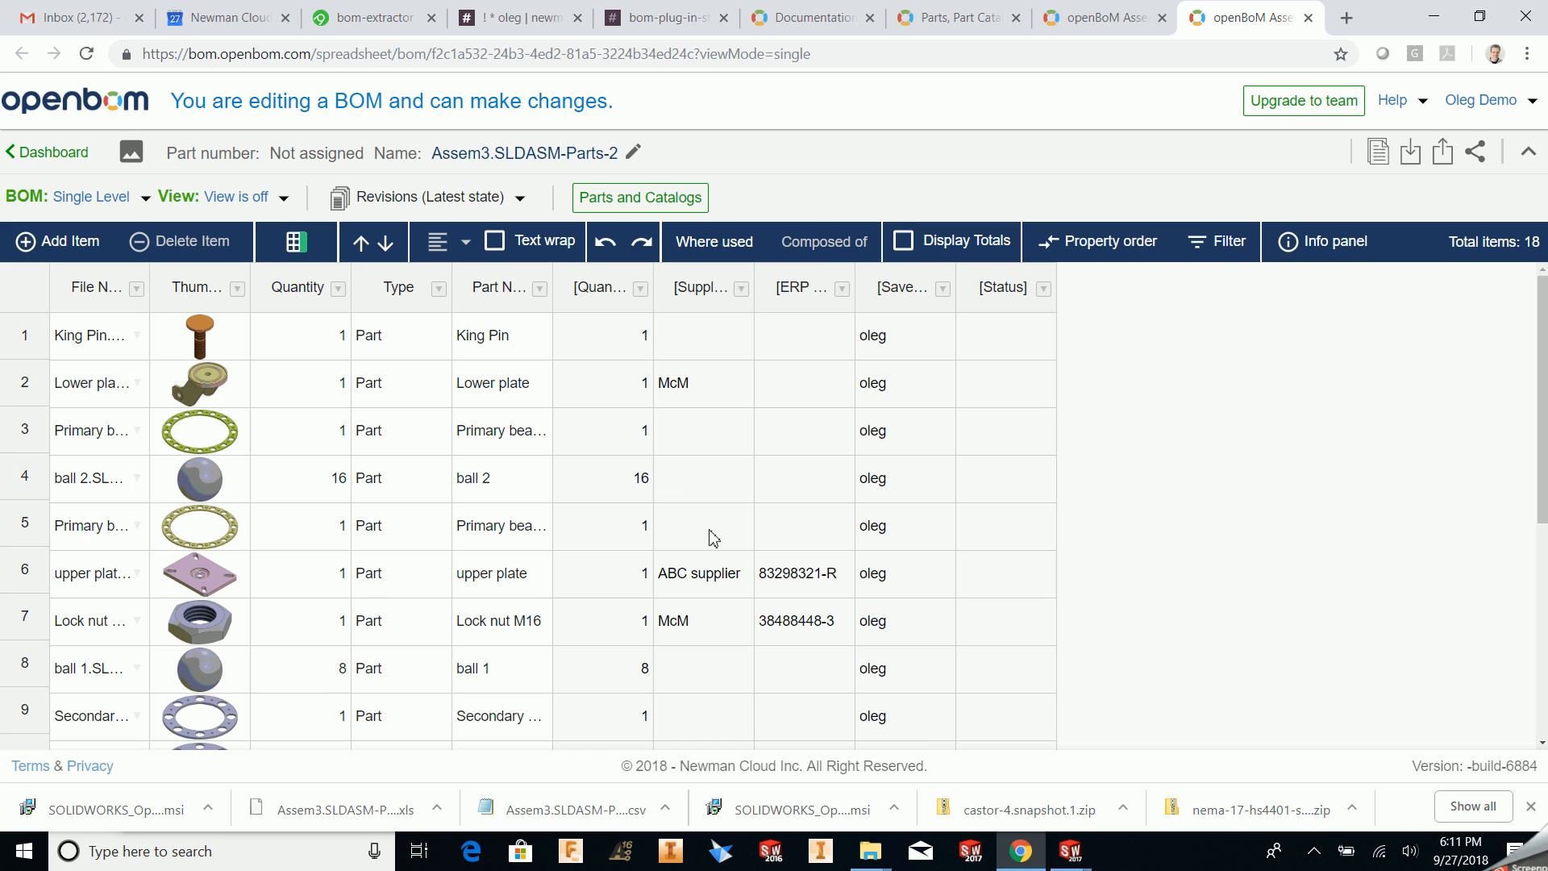
Return to SOLIDWORKS, create an OpenBOM part list from the open wheel-kit.SLDASM assembly and open it in the browser
key(alt+Tab)
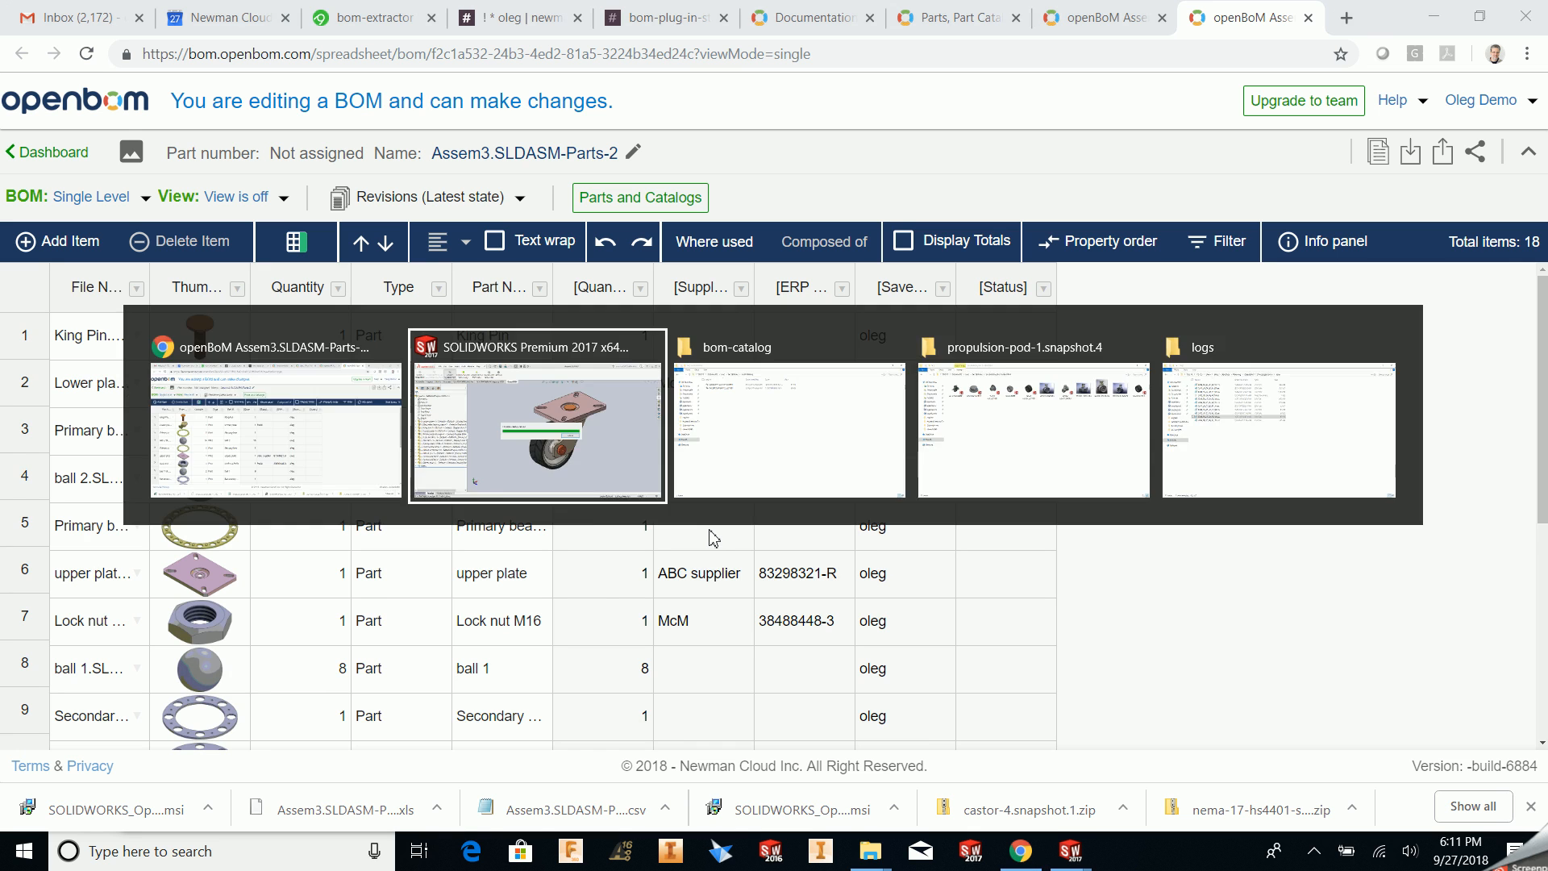
click(974, 474)
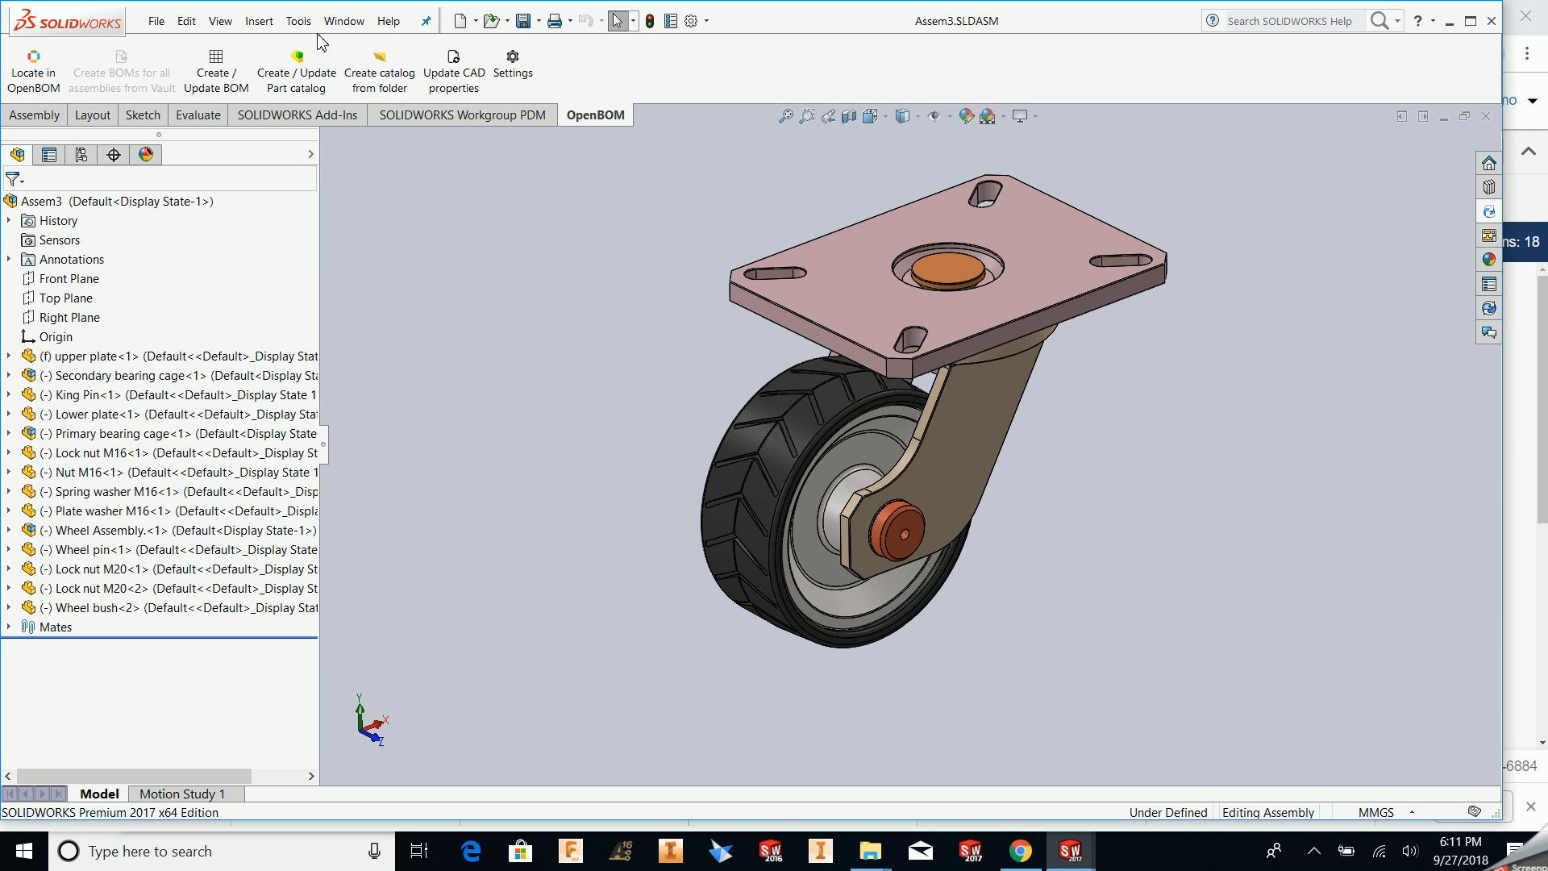
click(341, 22)
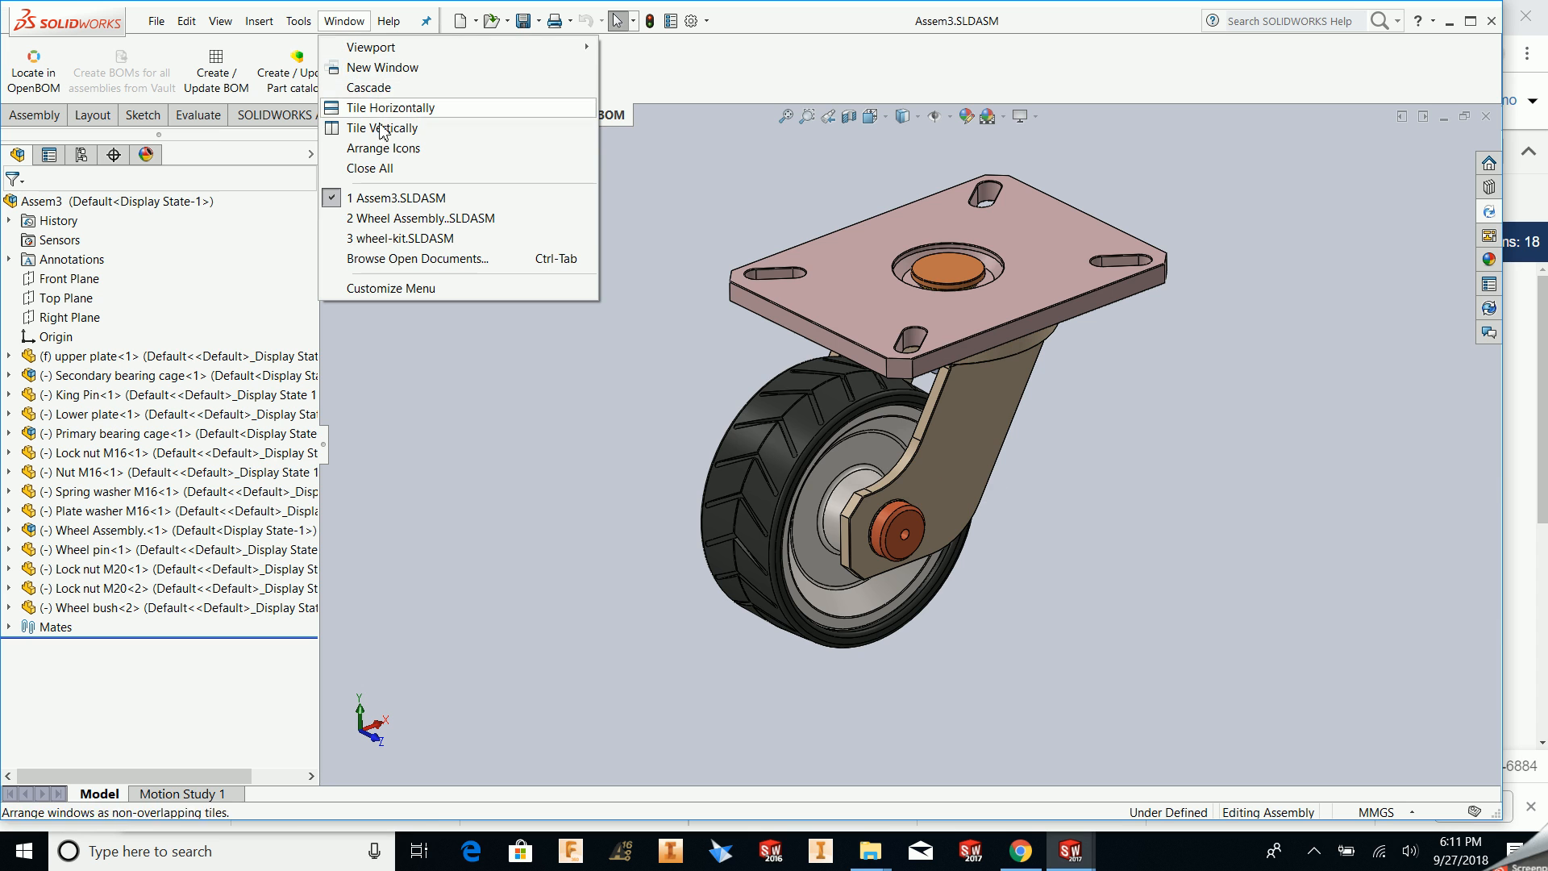
click(415, 240)
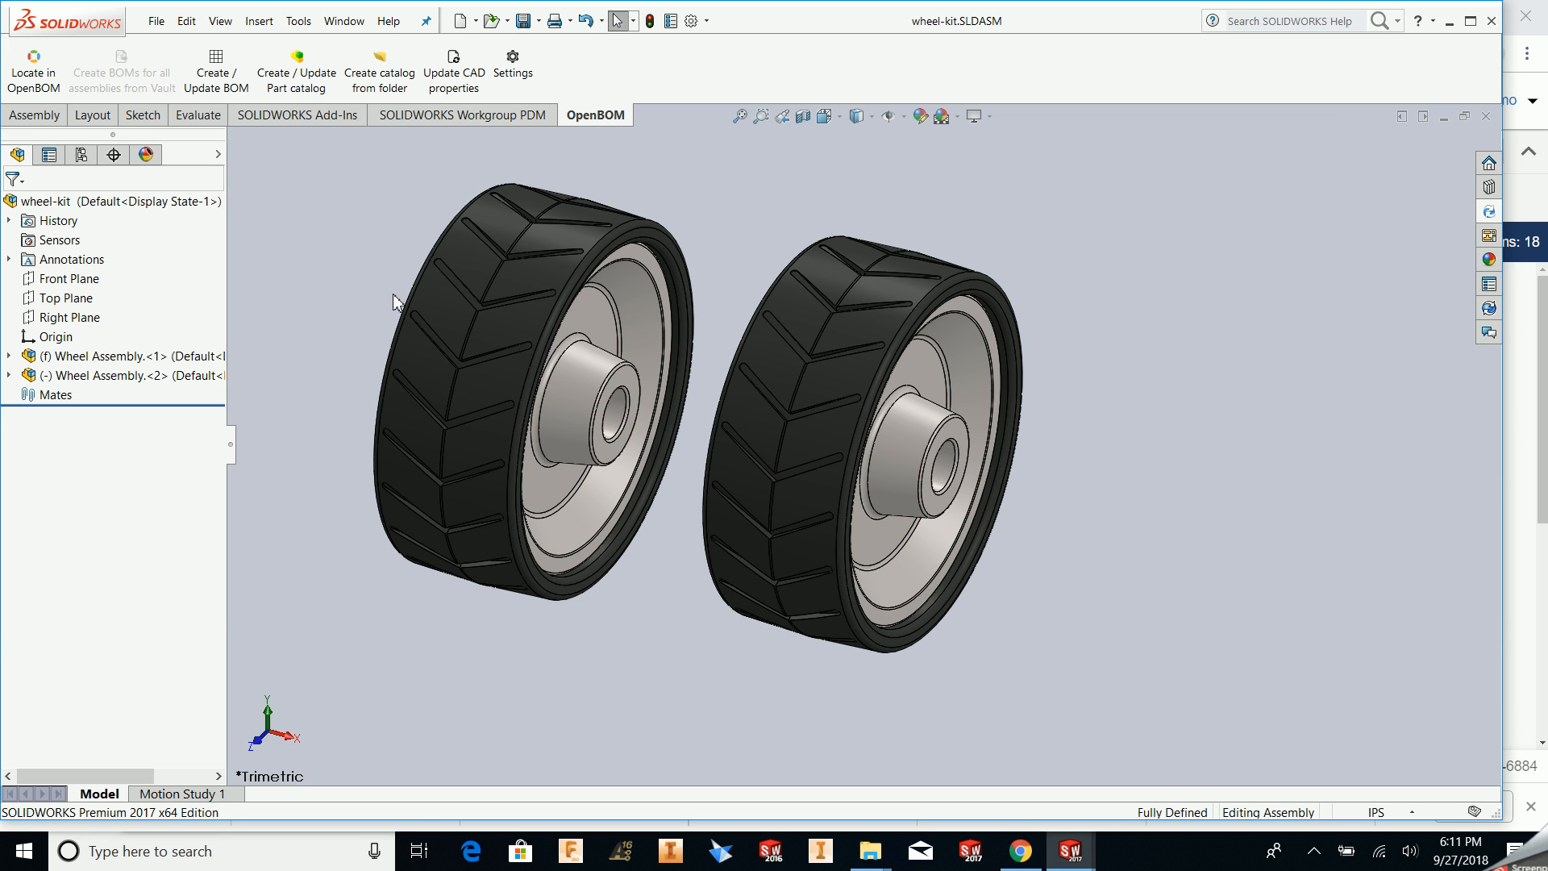
click(223, 89)
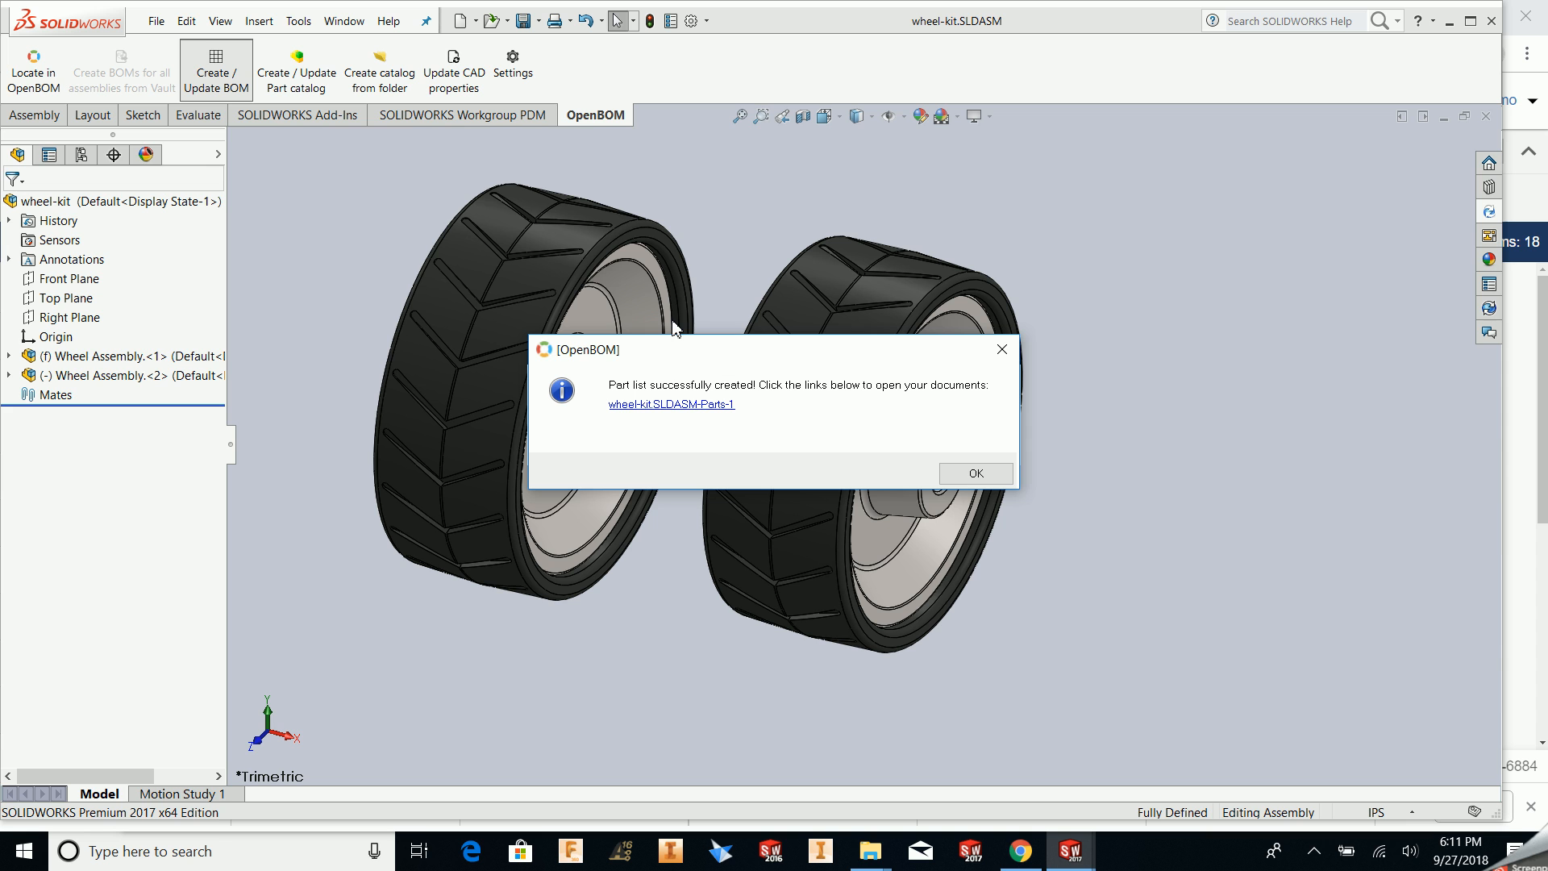
click(718, 407)
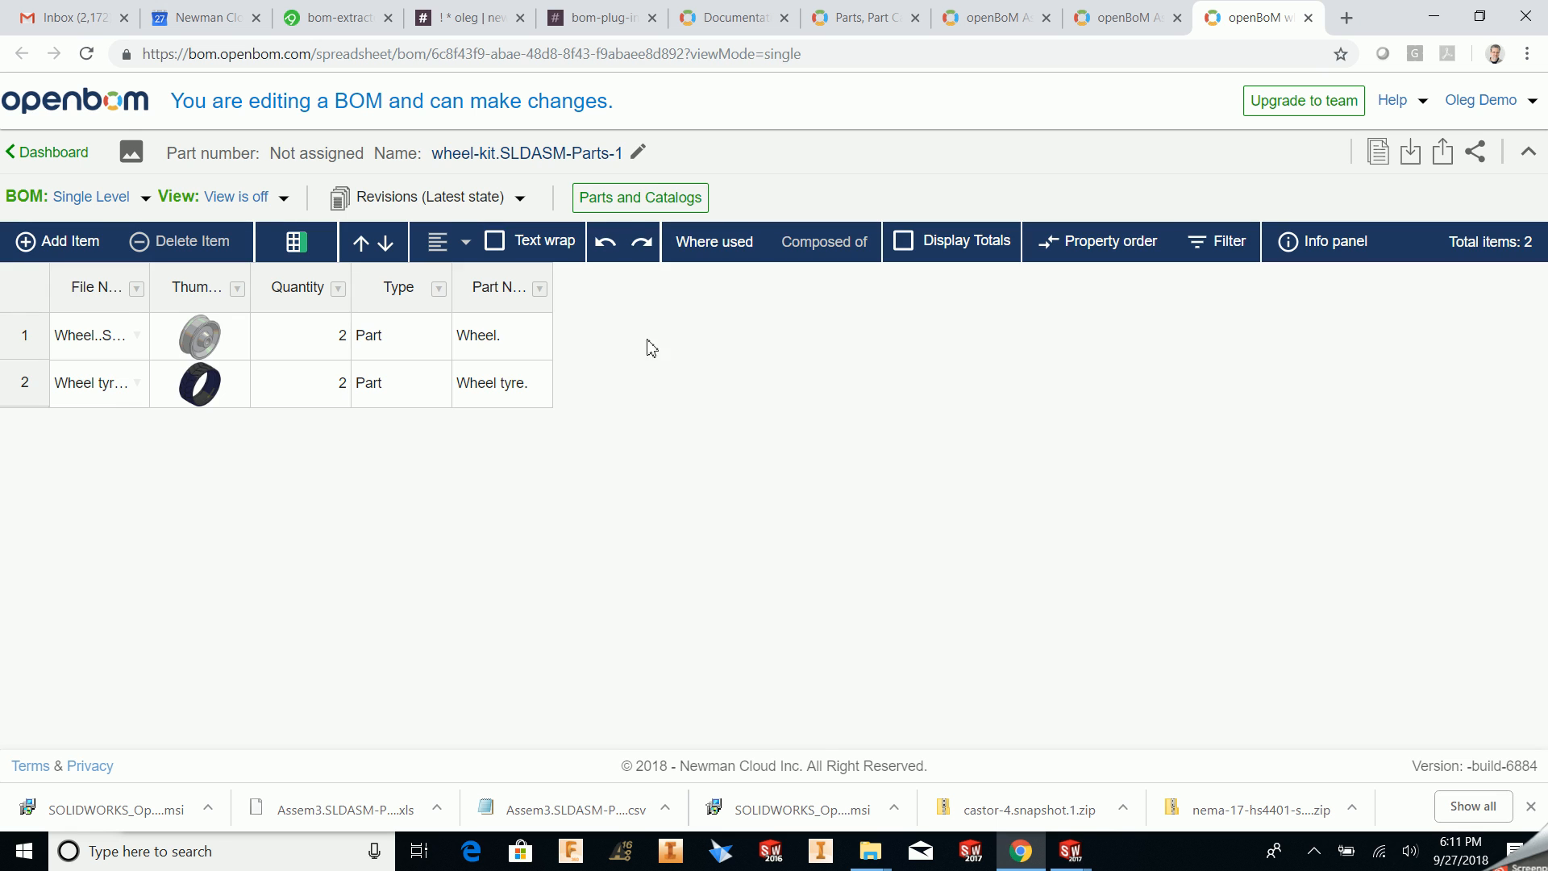
Link the Assem3.SLDASM-2 catalog to the wheel-kit BOM, choosing to delete duplicate properties manually
click(626, 204)
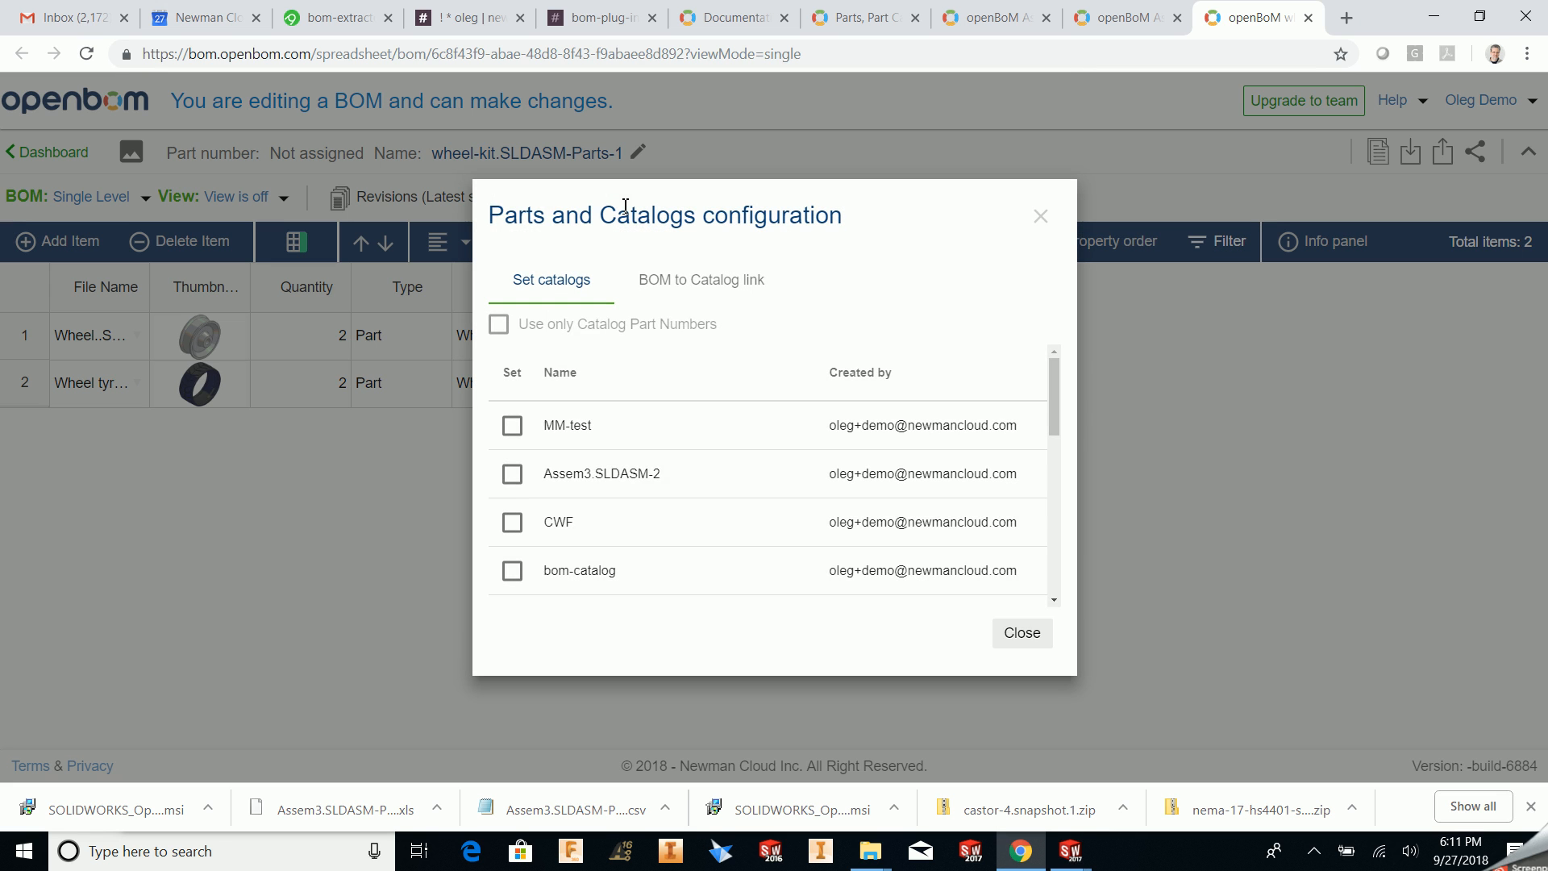
click(513, 477)
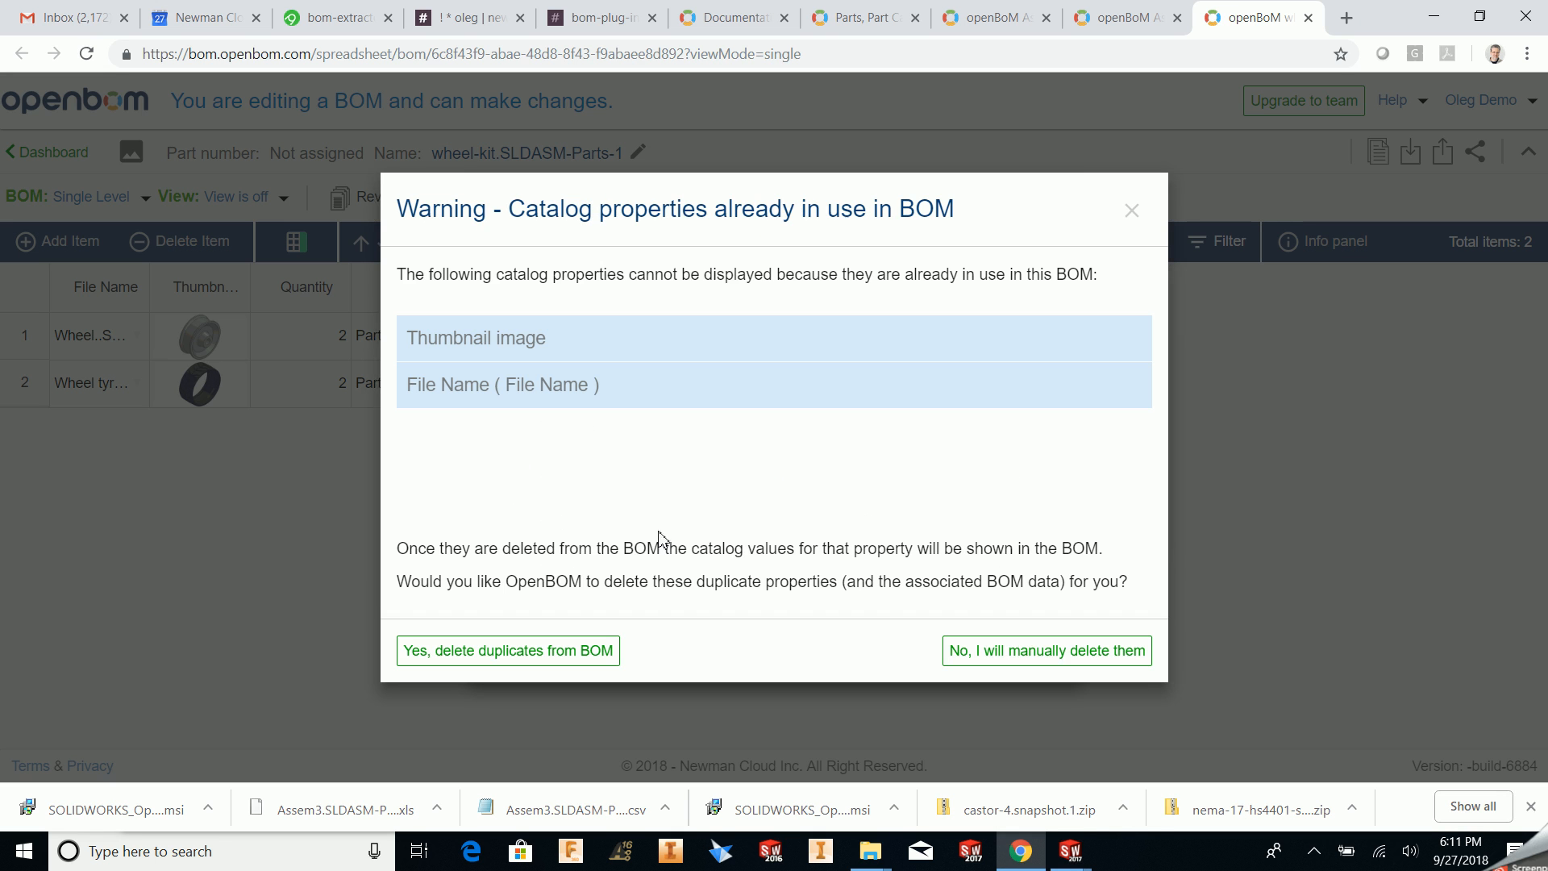
click(996, 645)
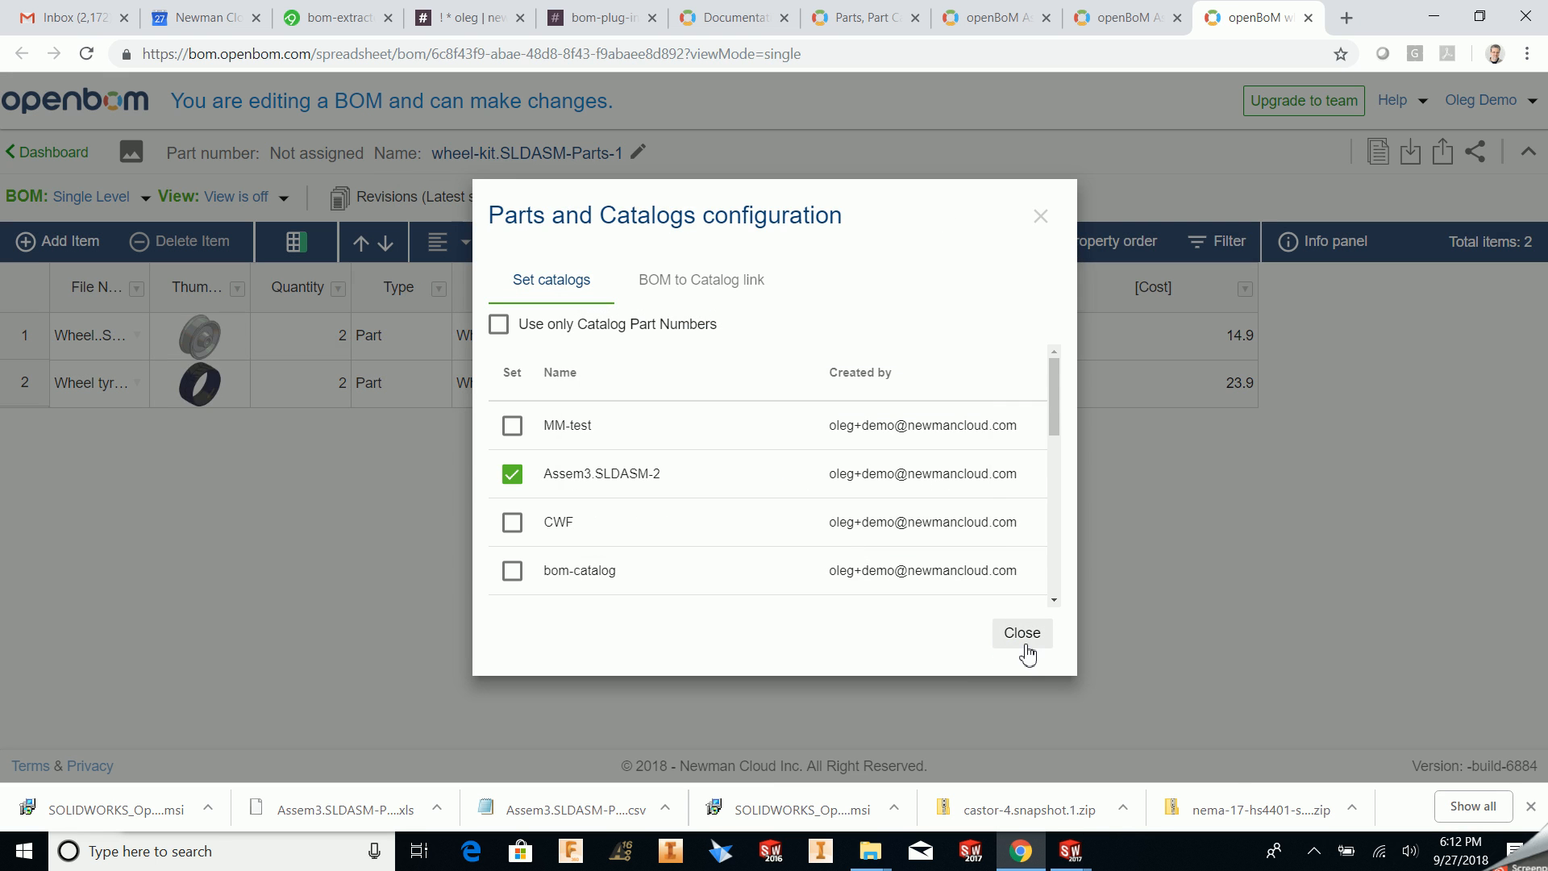
Close the catalog configuration and add the public Total Price property to the wheel-kit BOM
click(1022, 635)
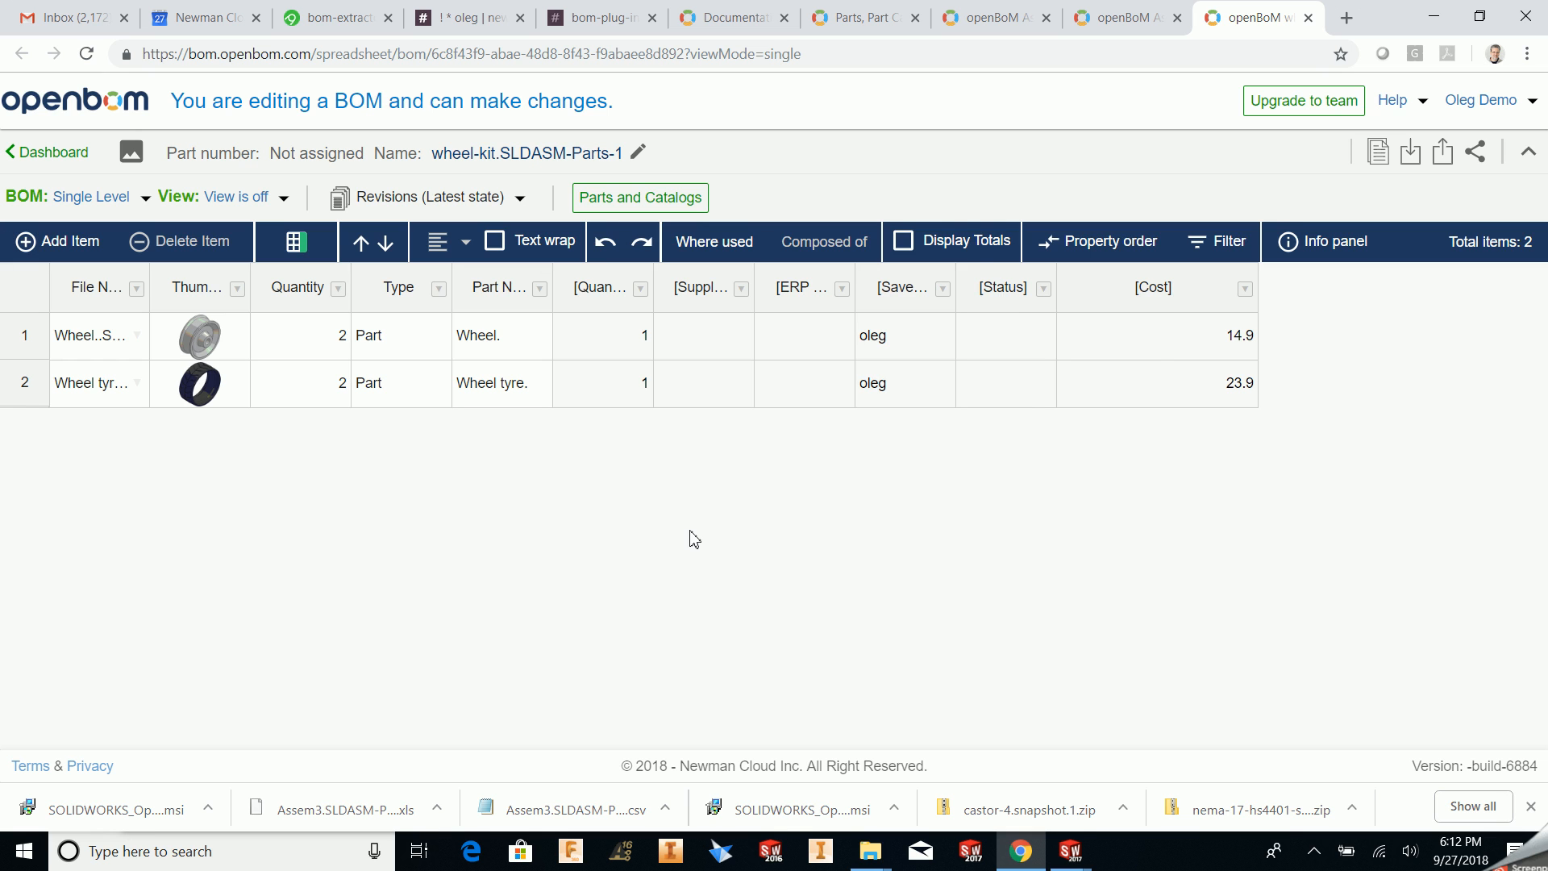
click(1154, 353)
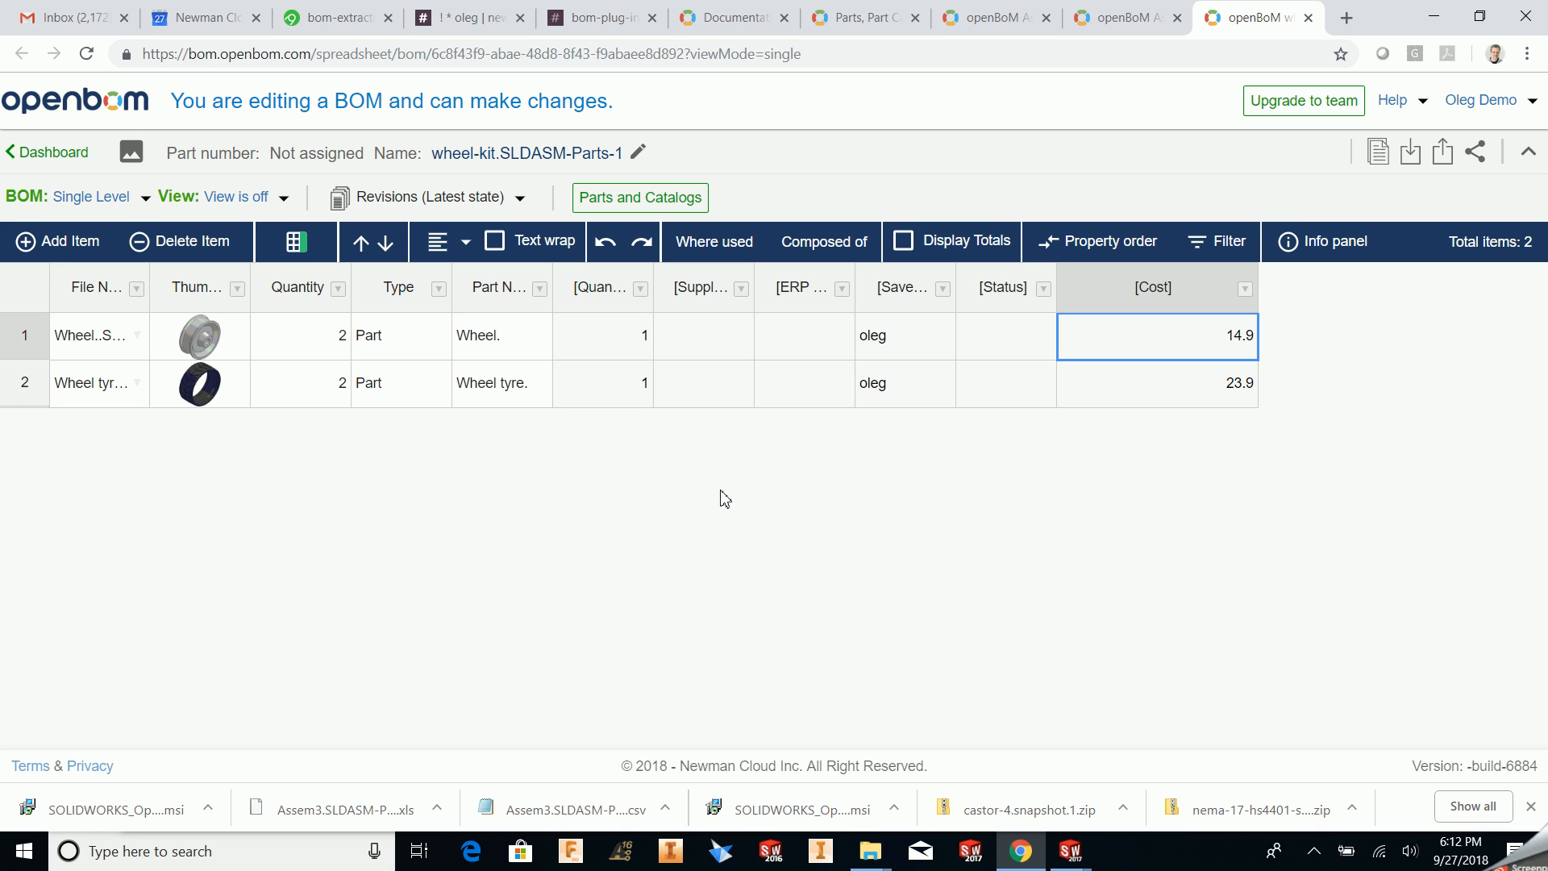
click(307, 253)
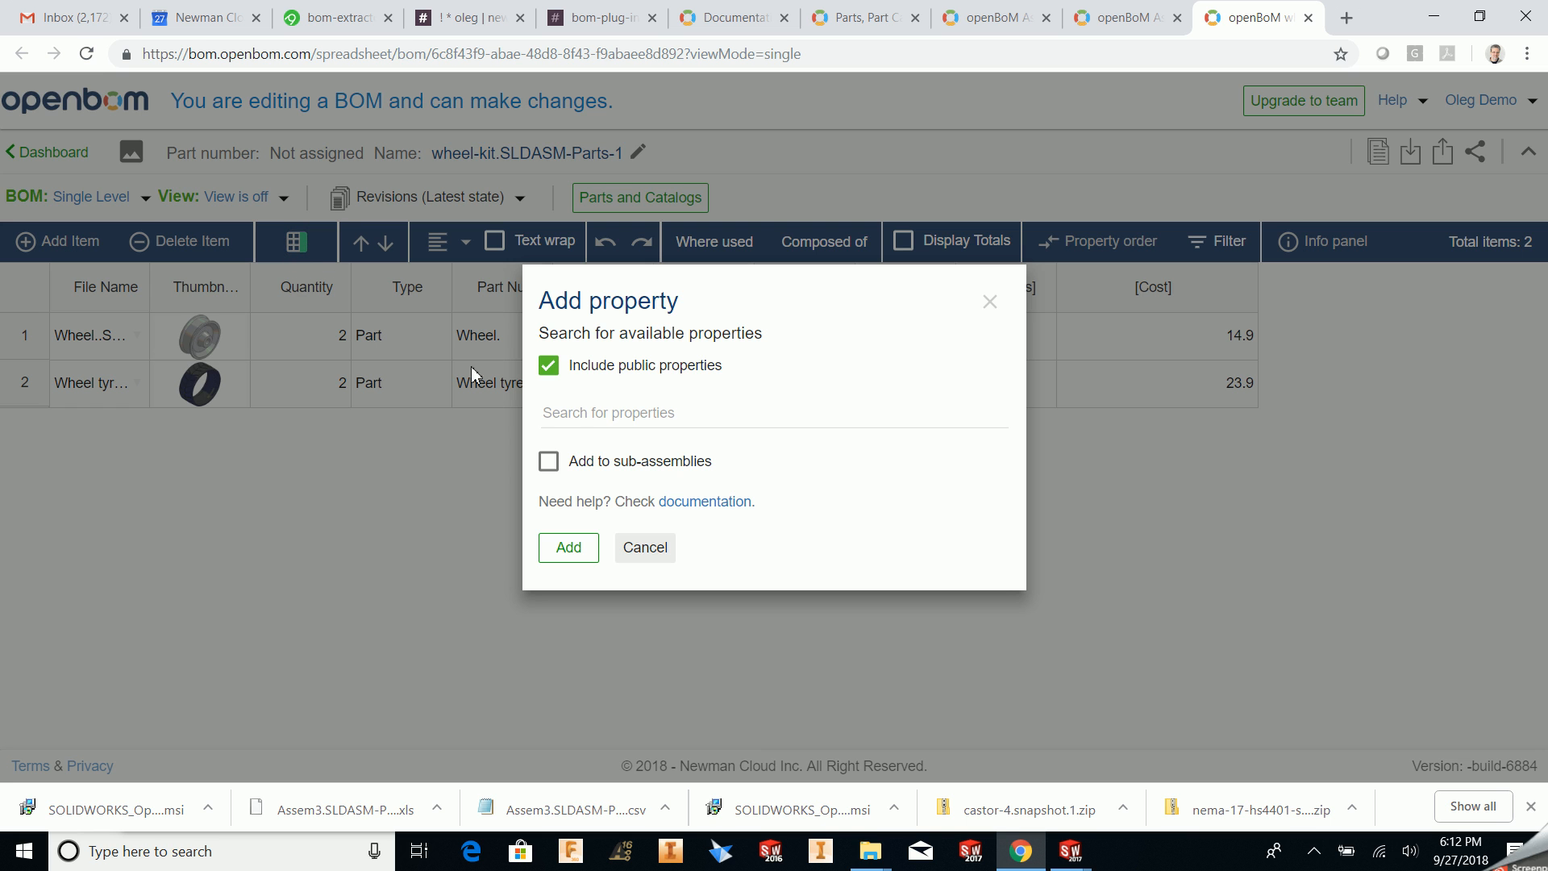
click(581, 413)
text(Tota)
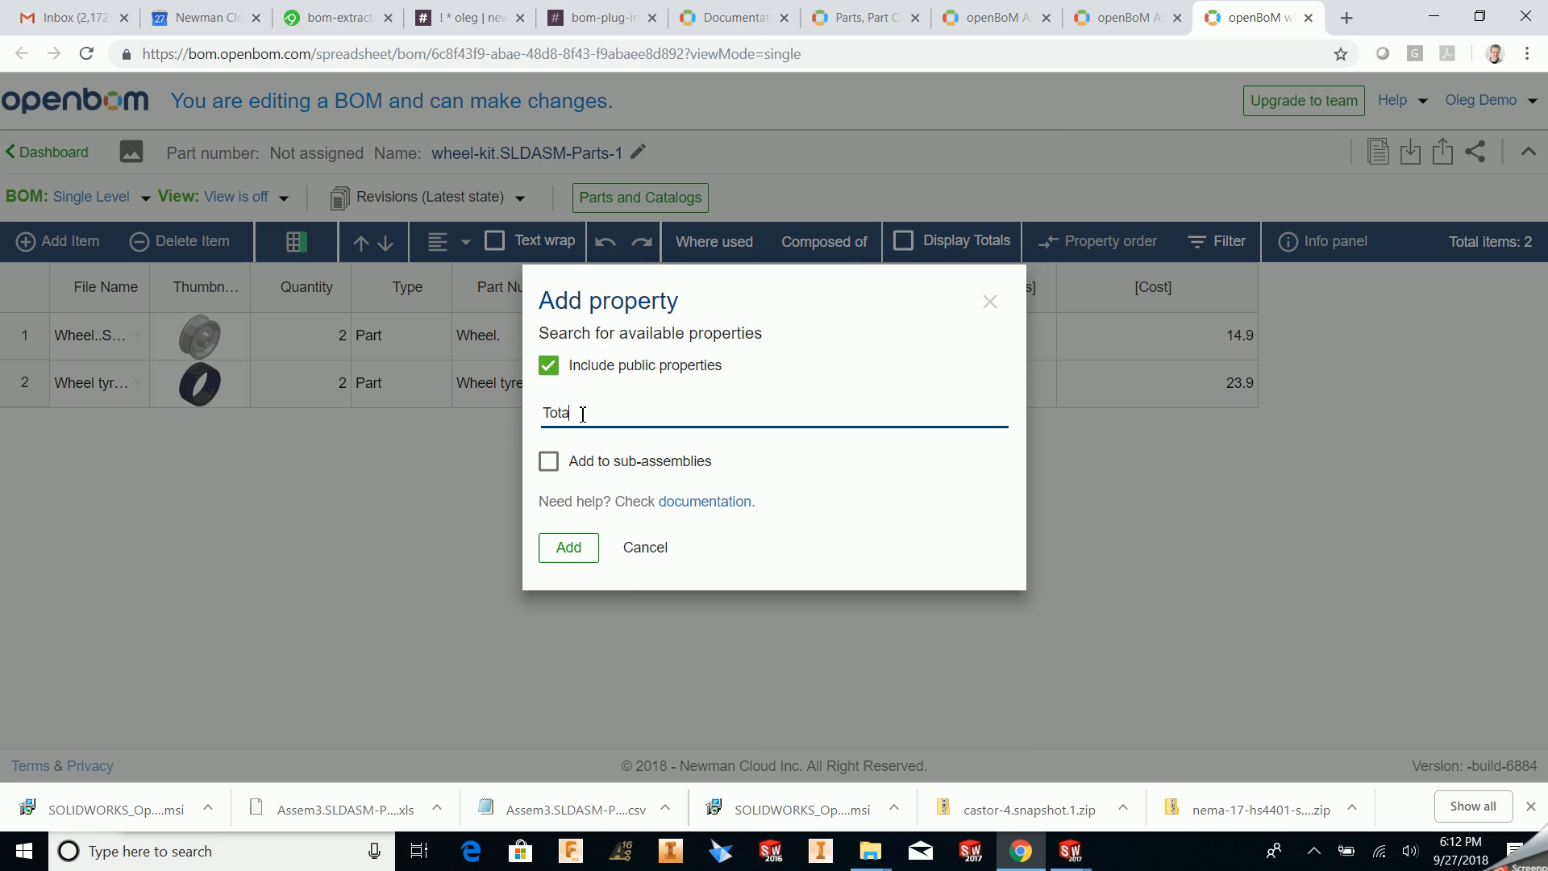
text(l)
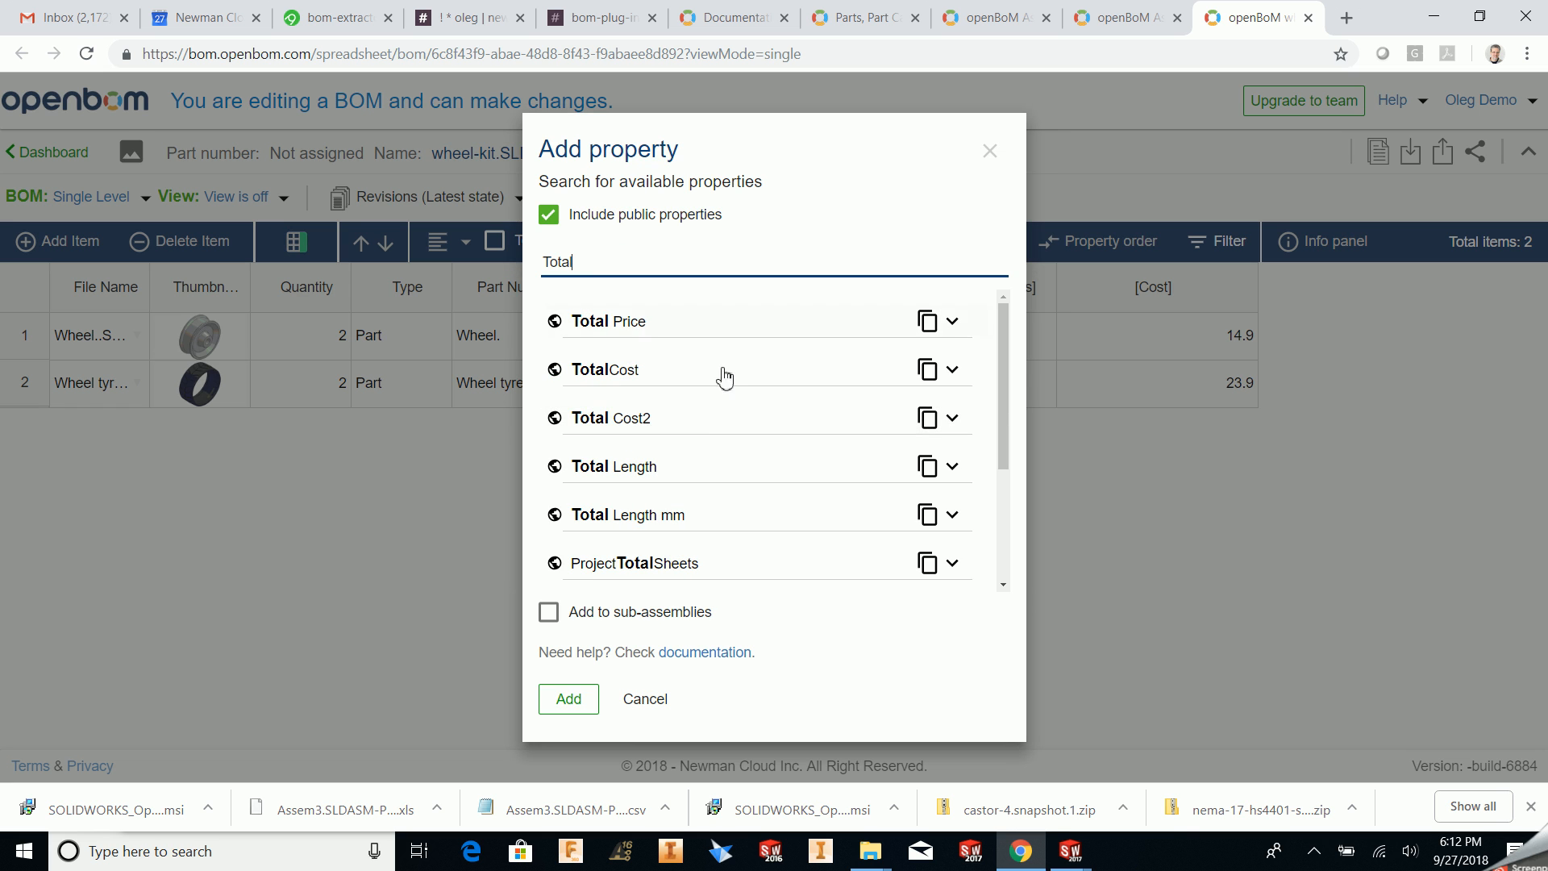
click(686, 323)
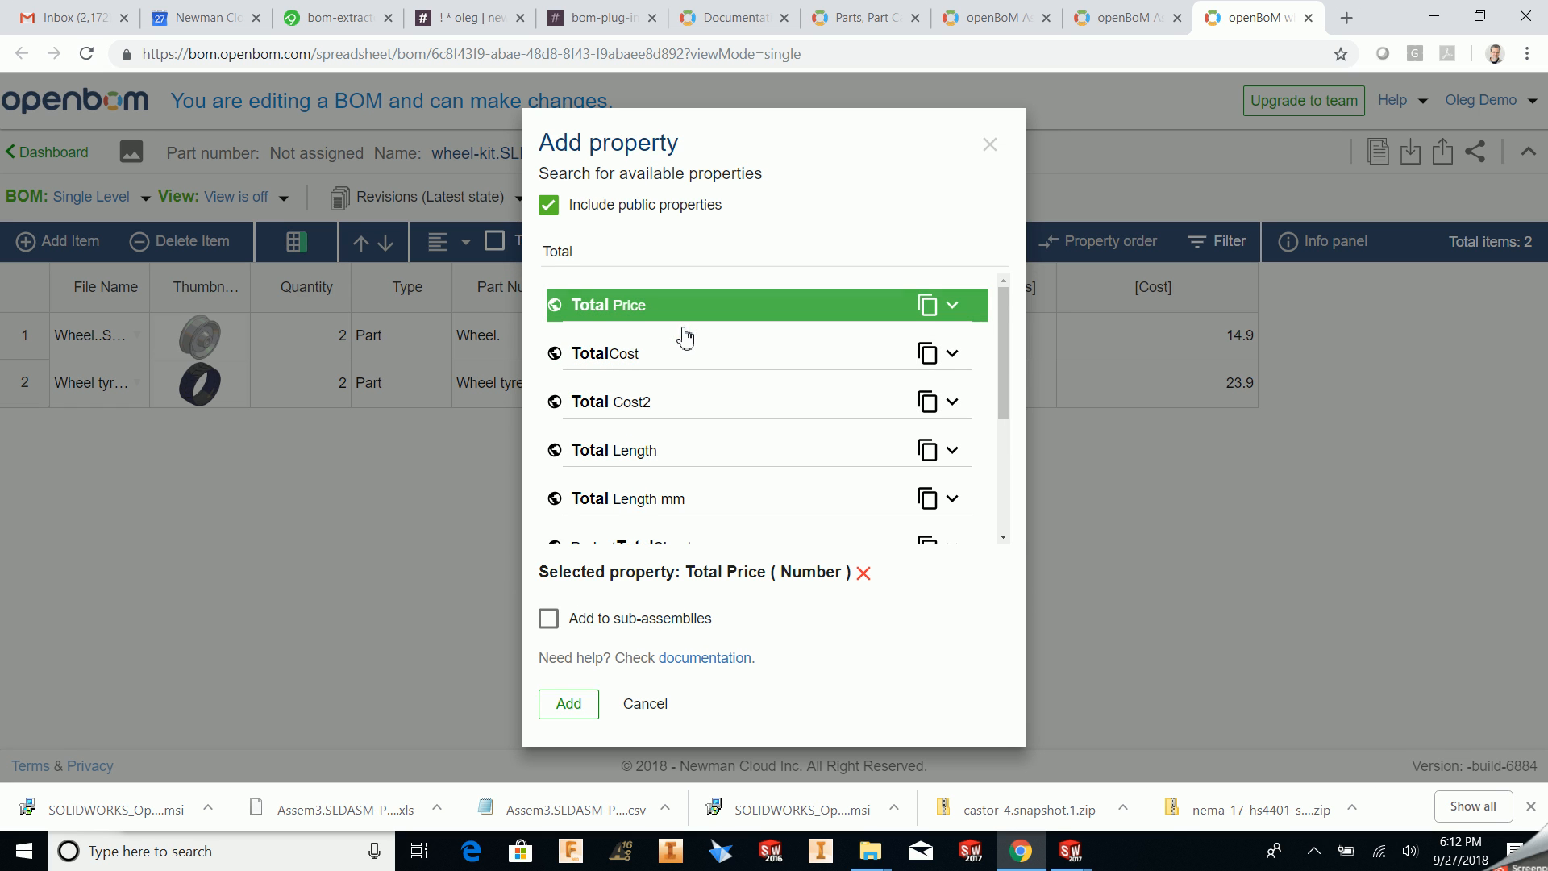
click(556, 713)
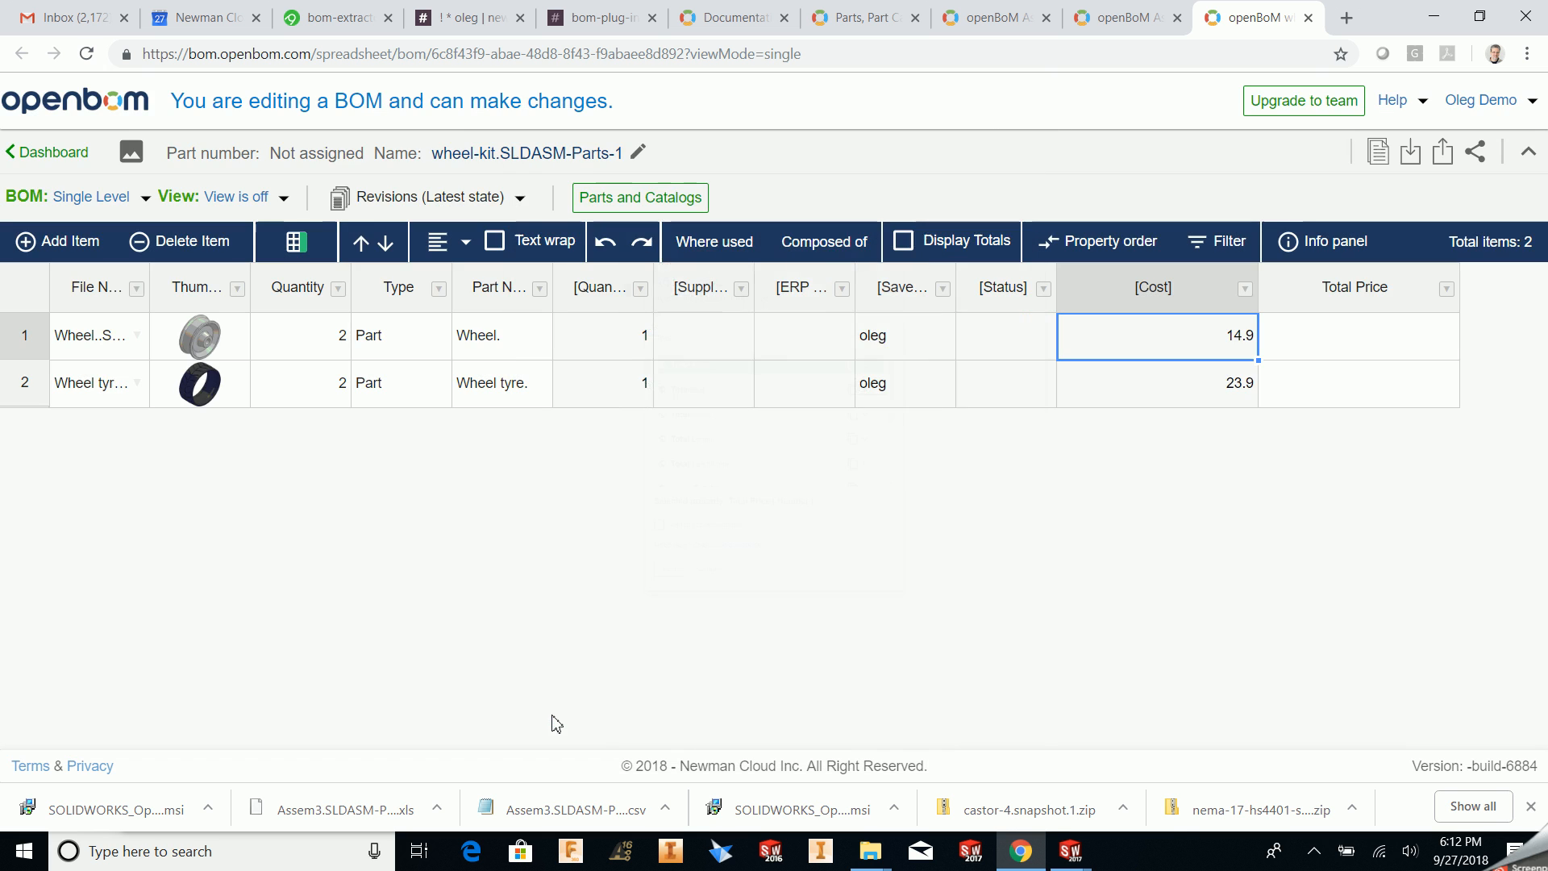
Define the Total Price formula as Quantity * Cost, applied to all rows, and save it
click(1343, 332)
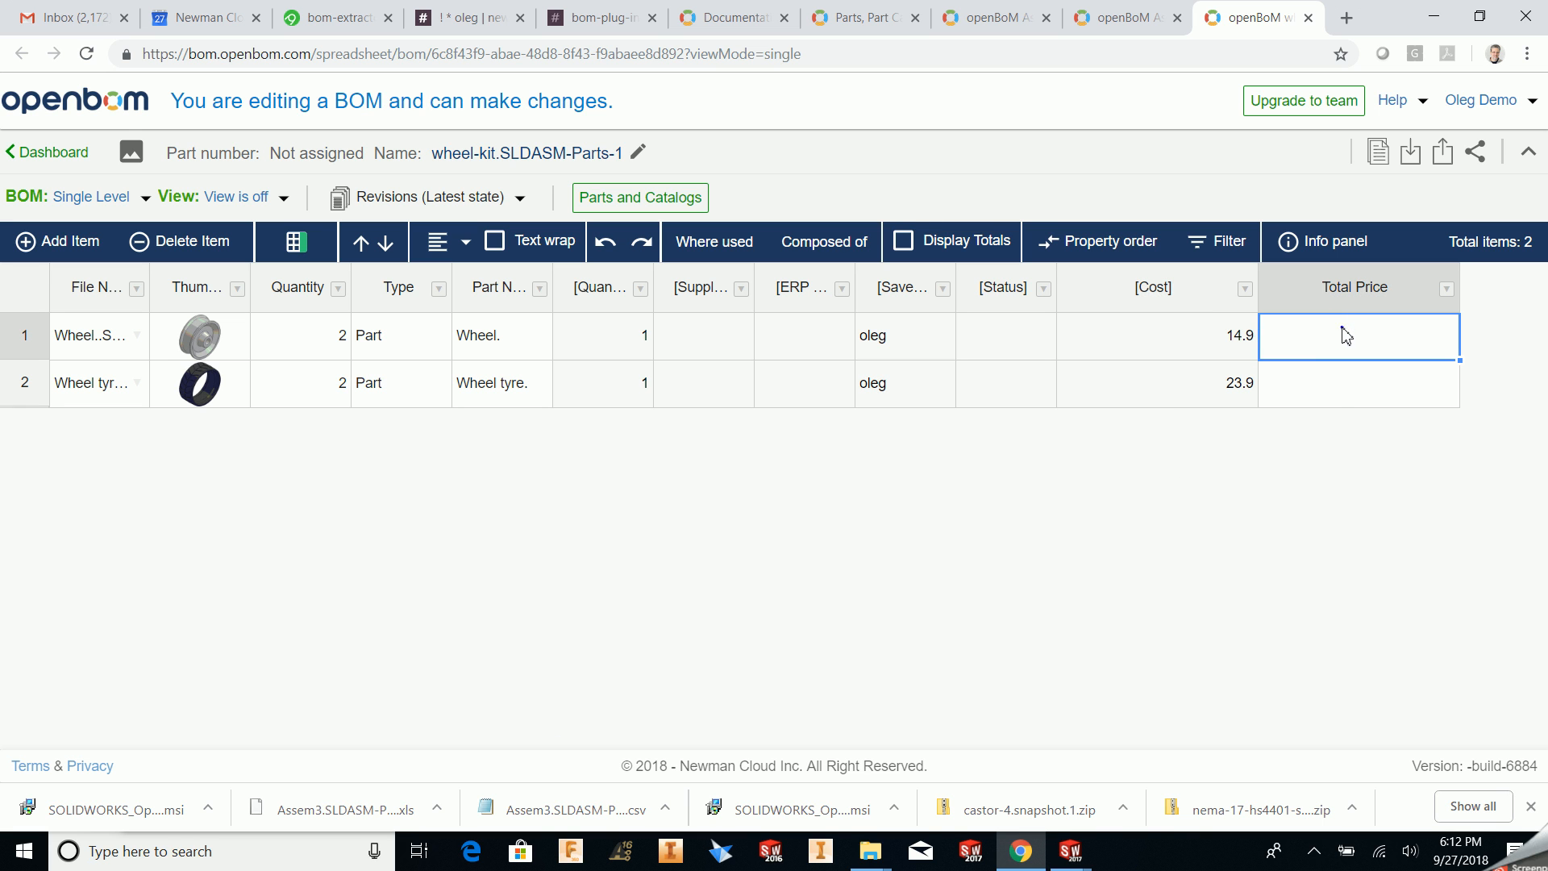
right_click(1343, 332)
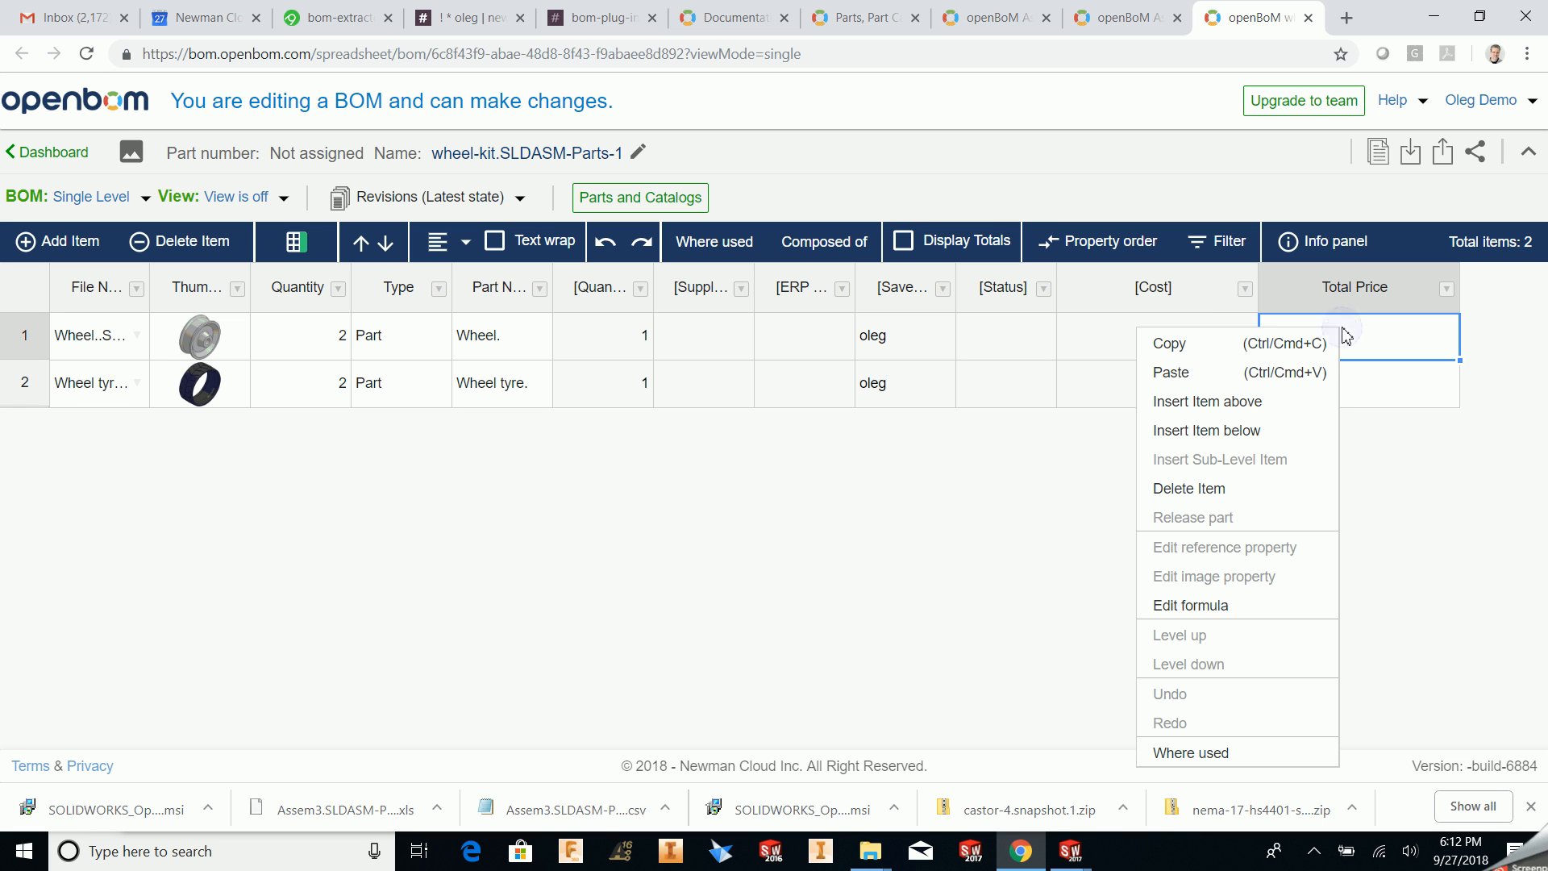
click(1232, 606)
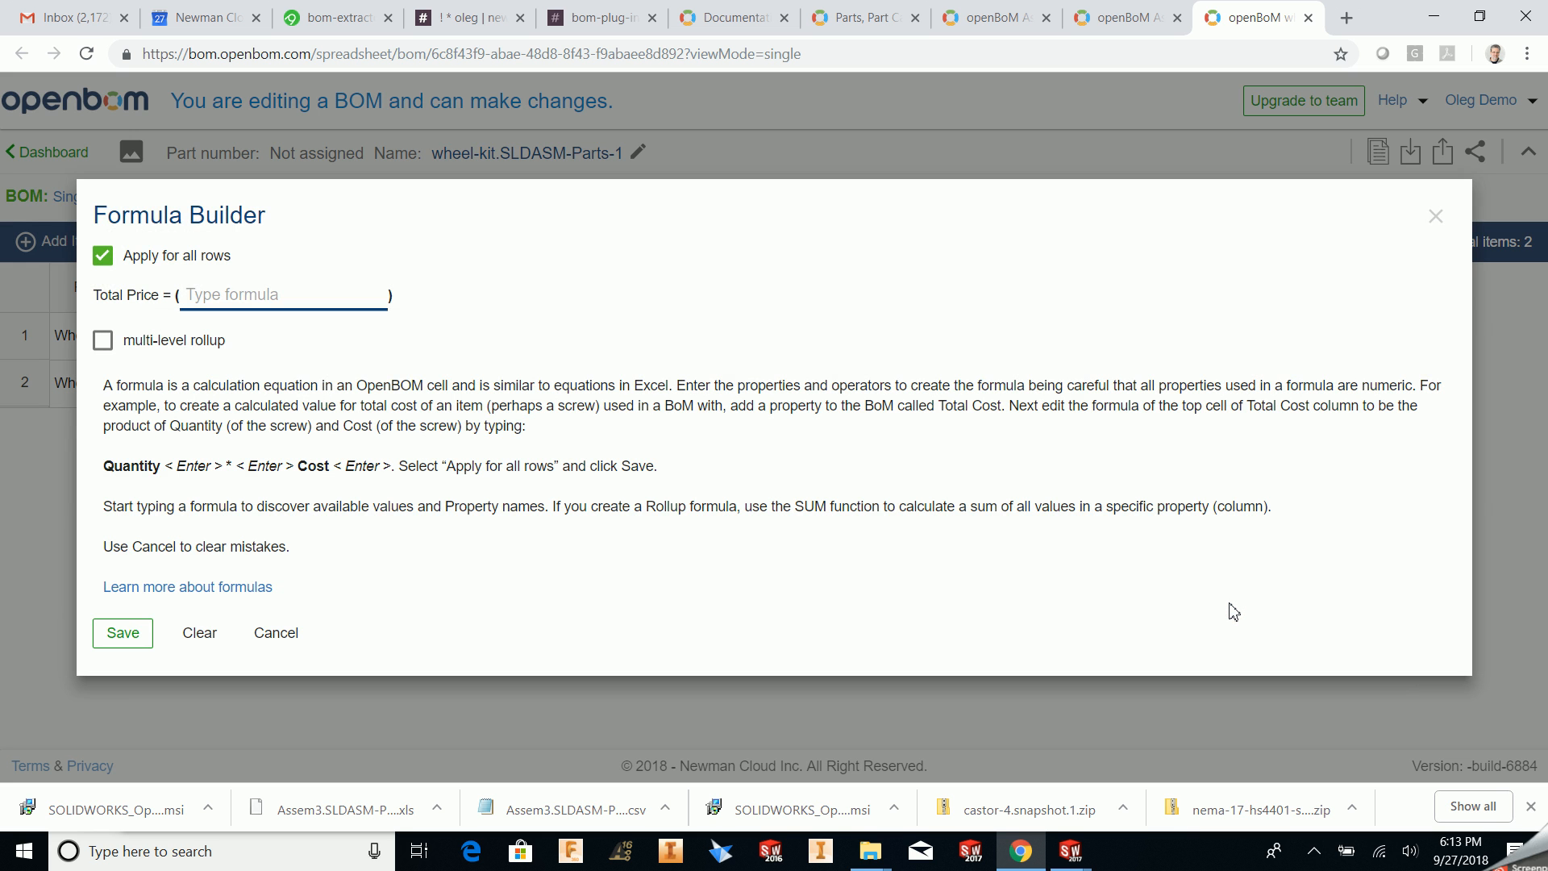
text(Q)
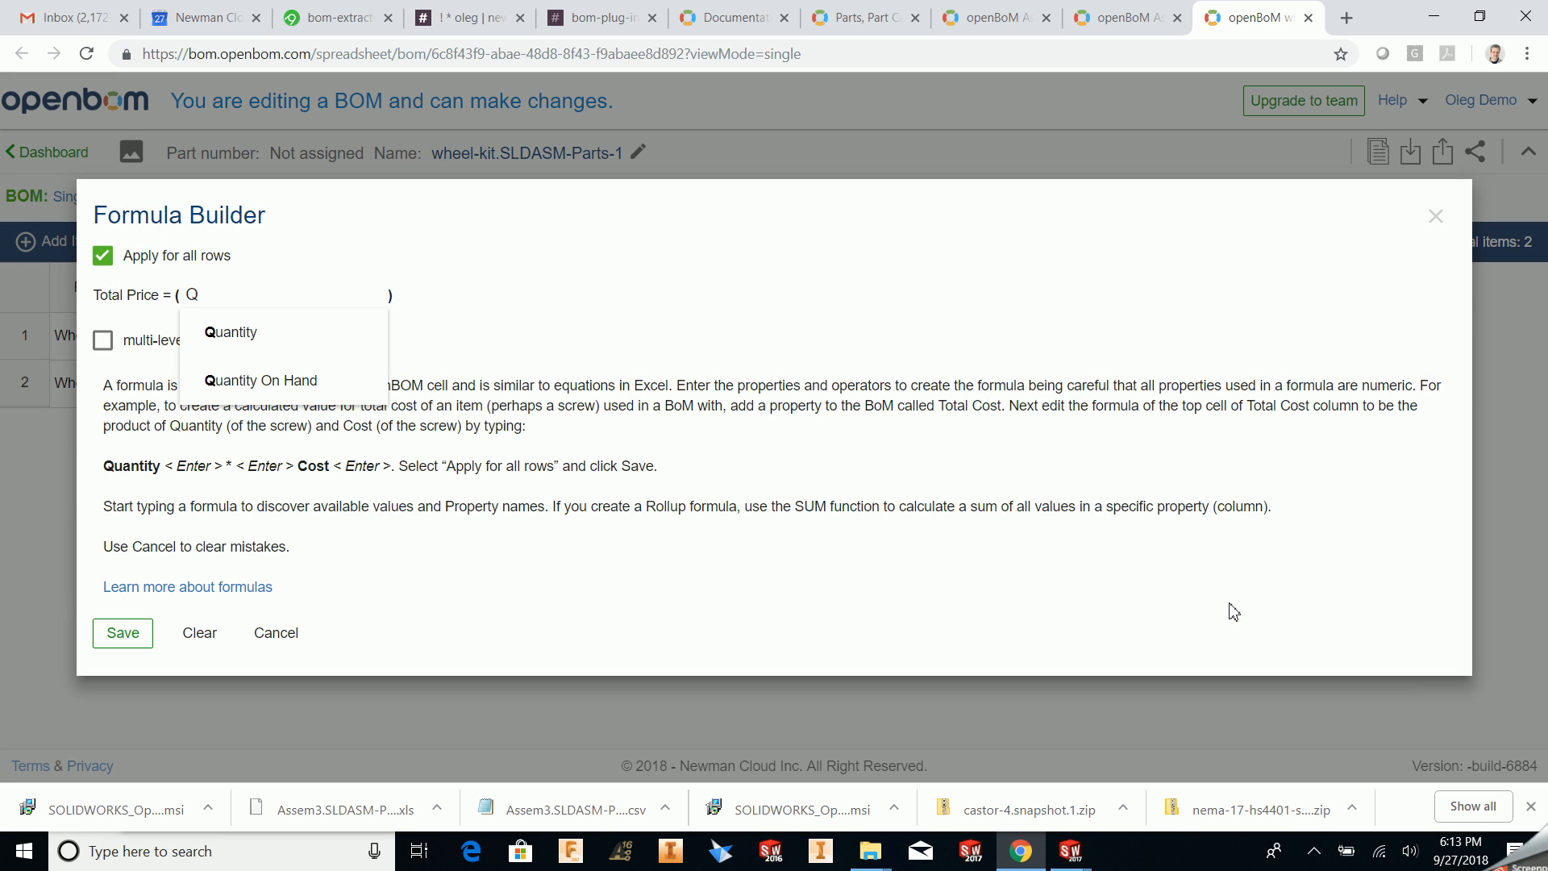
click(231, 331)
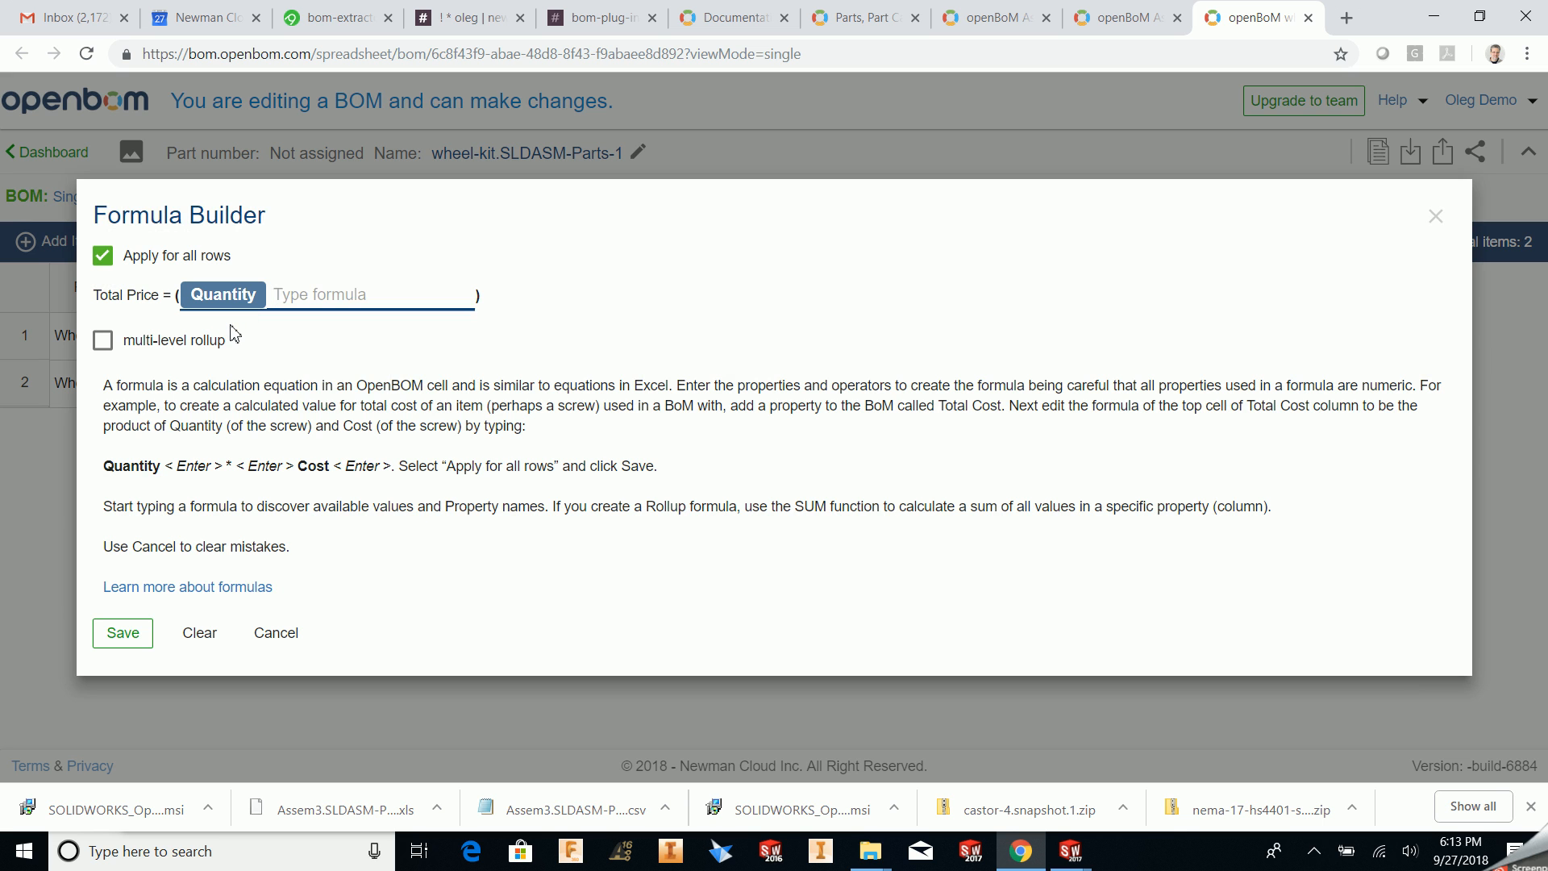
text(*)
key(Return)
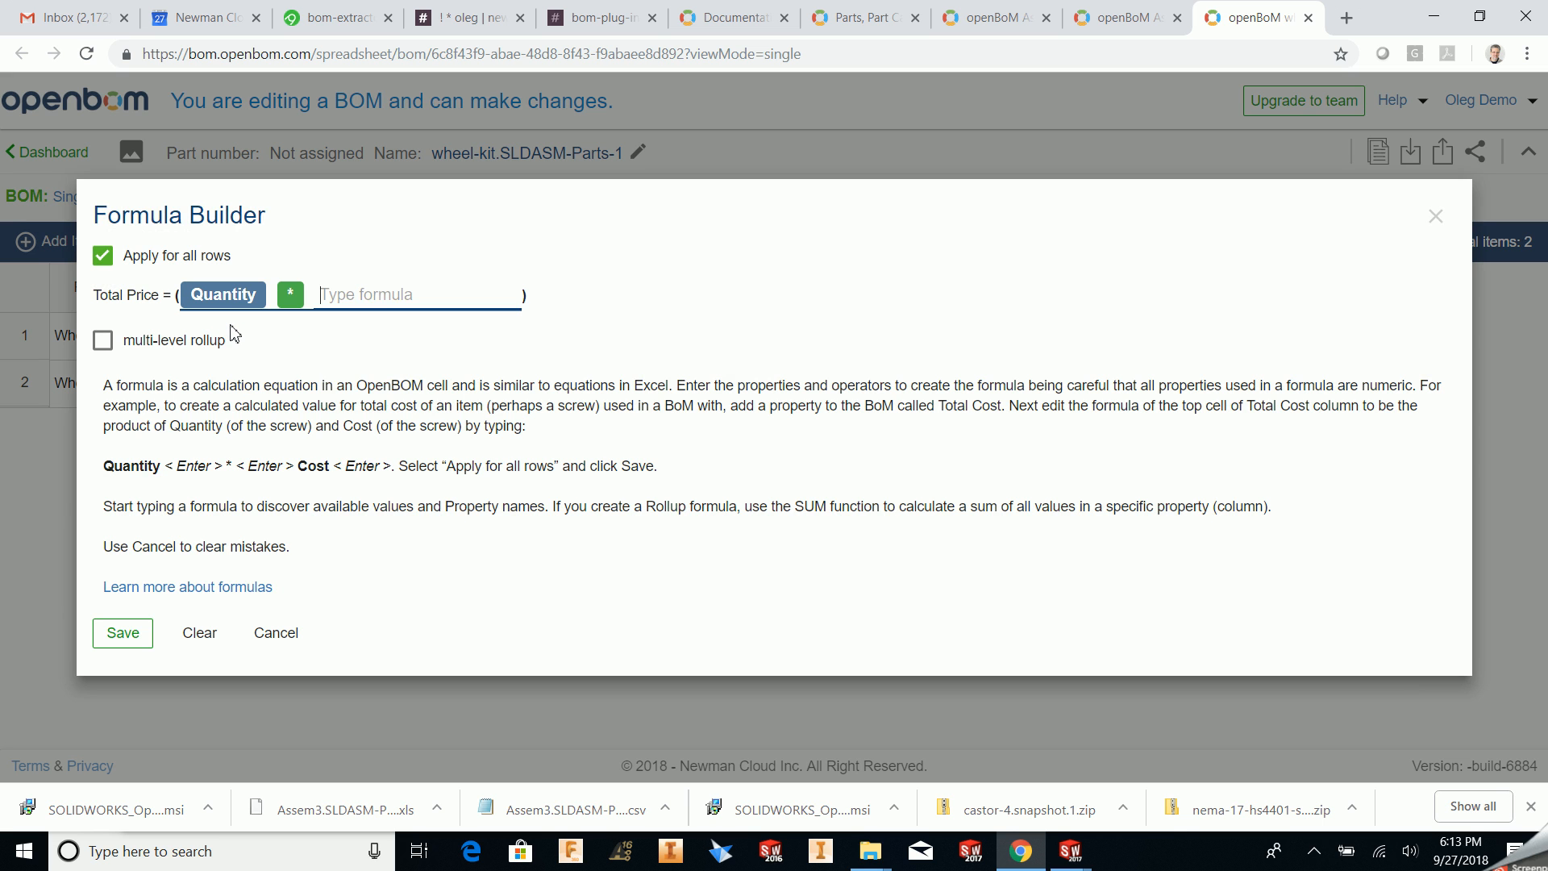
text(co)
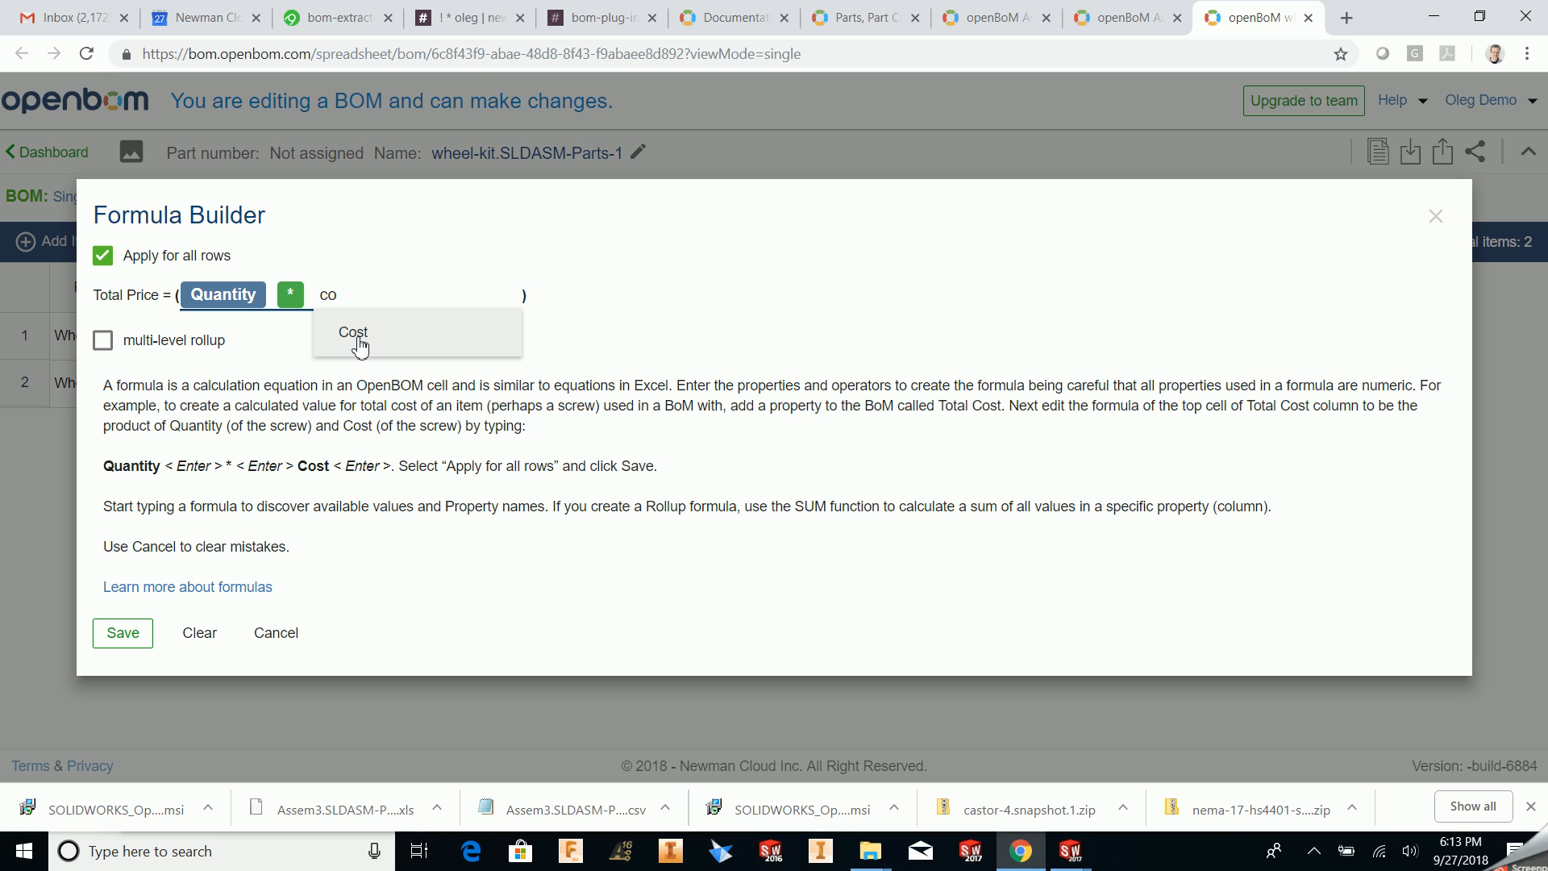
text(st)
click(354, 335)
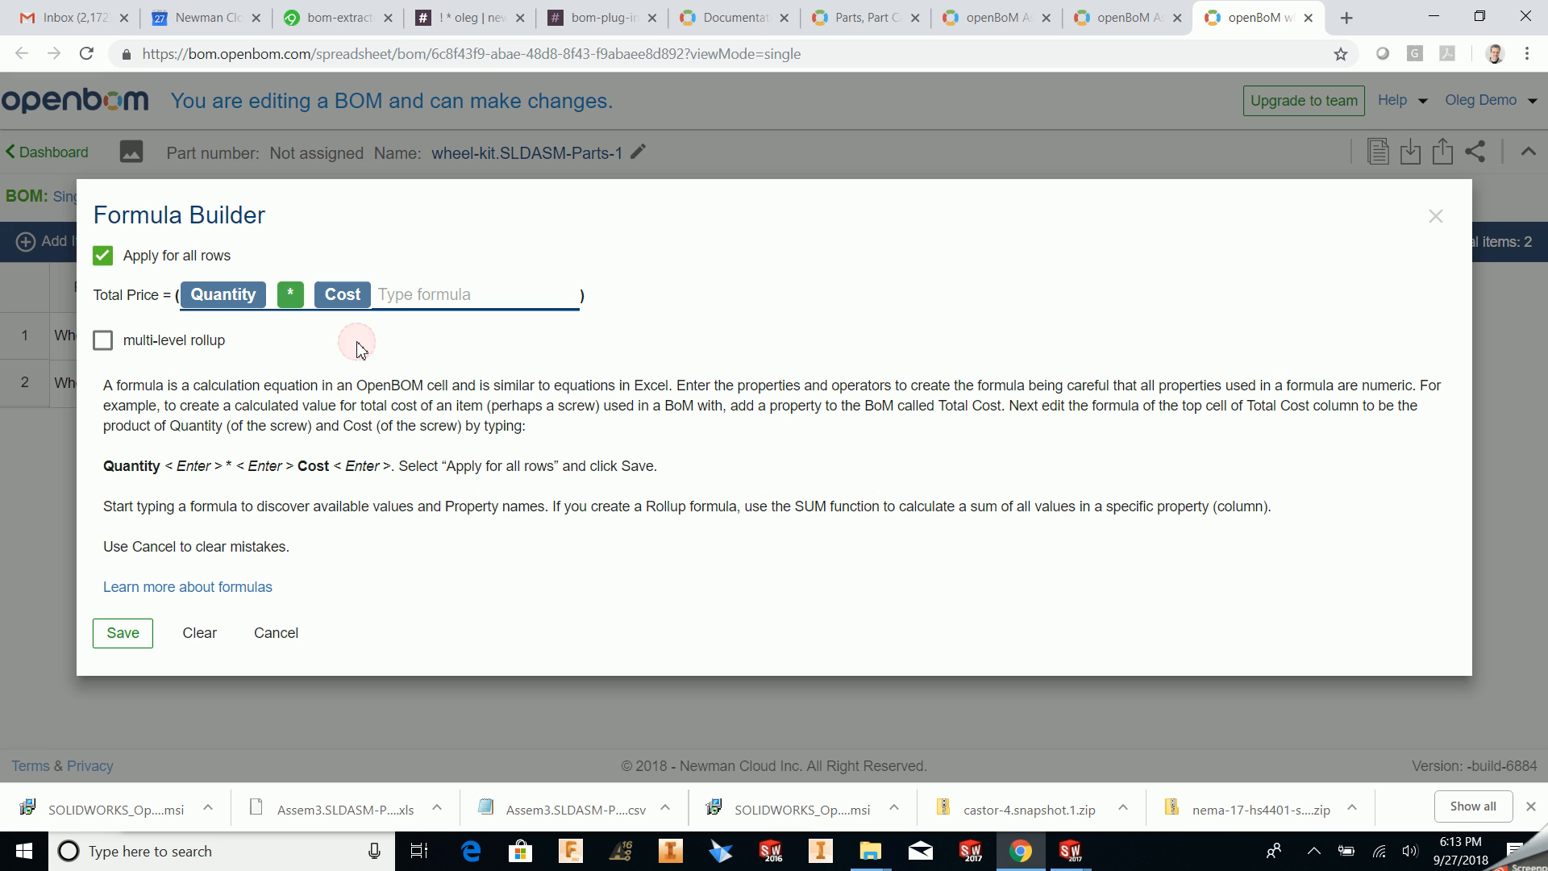
click(143, 641)
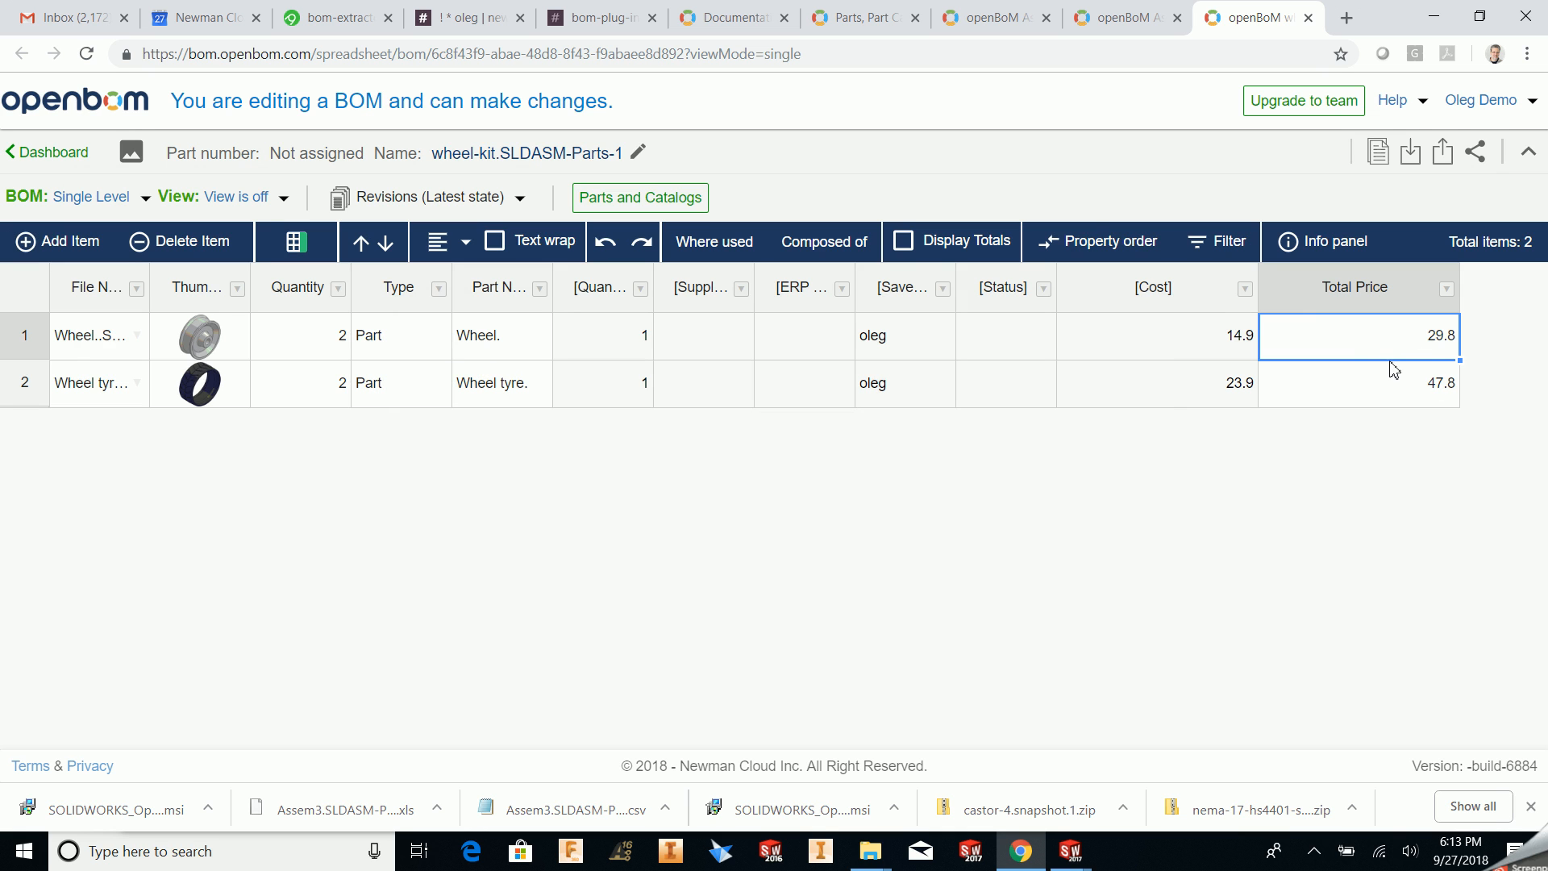
Enable rollup totals for the Total Price property, display the totals row and reload the BOM
click(1447, 292)
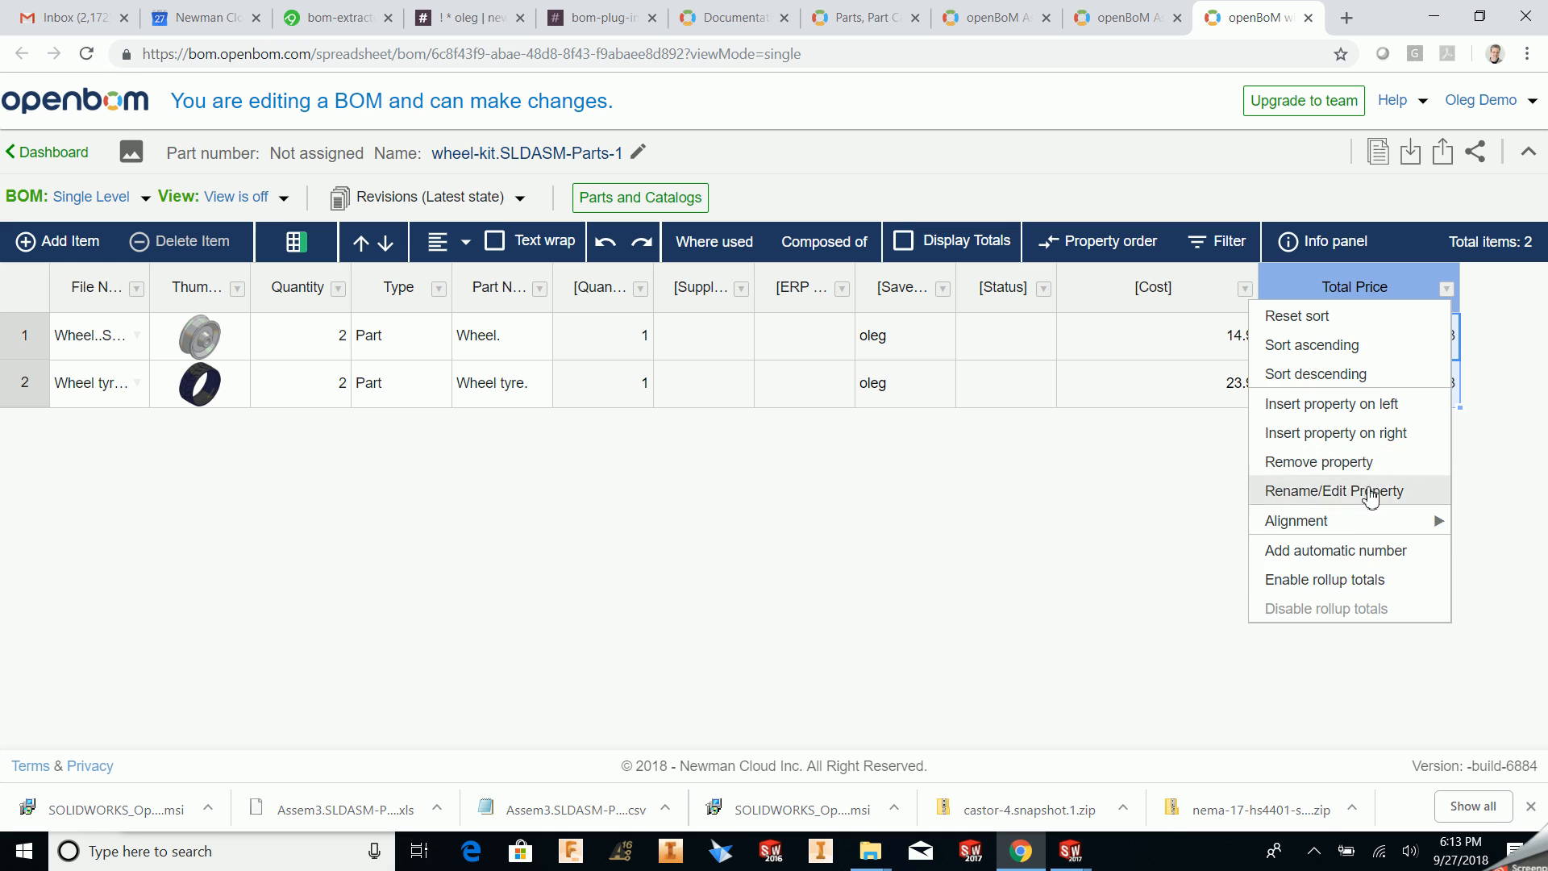
click(1349, 580)
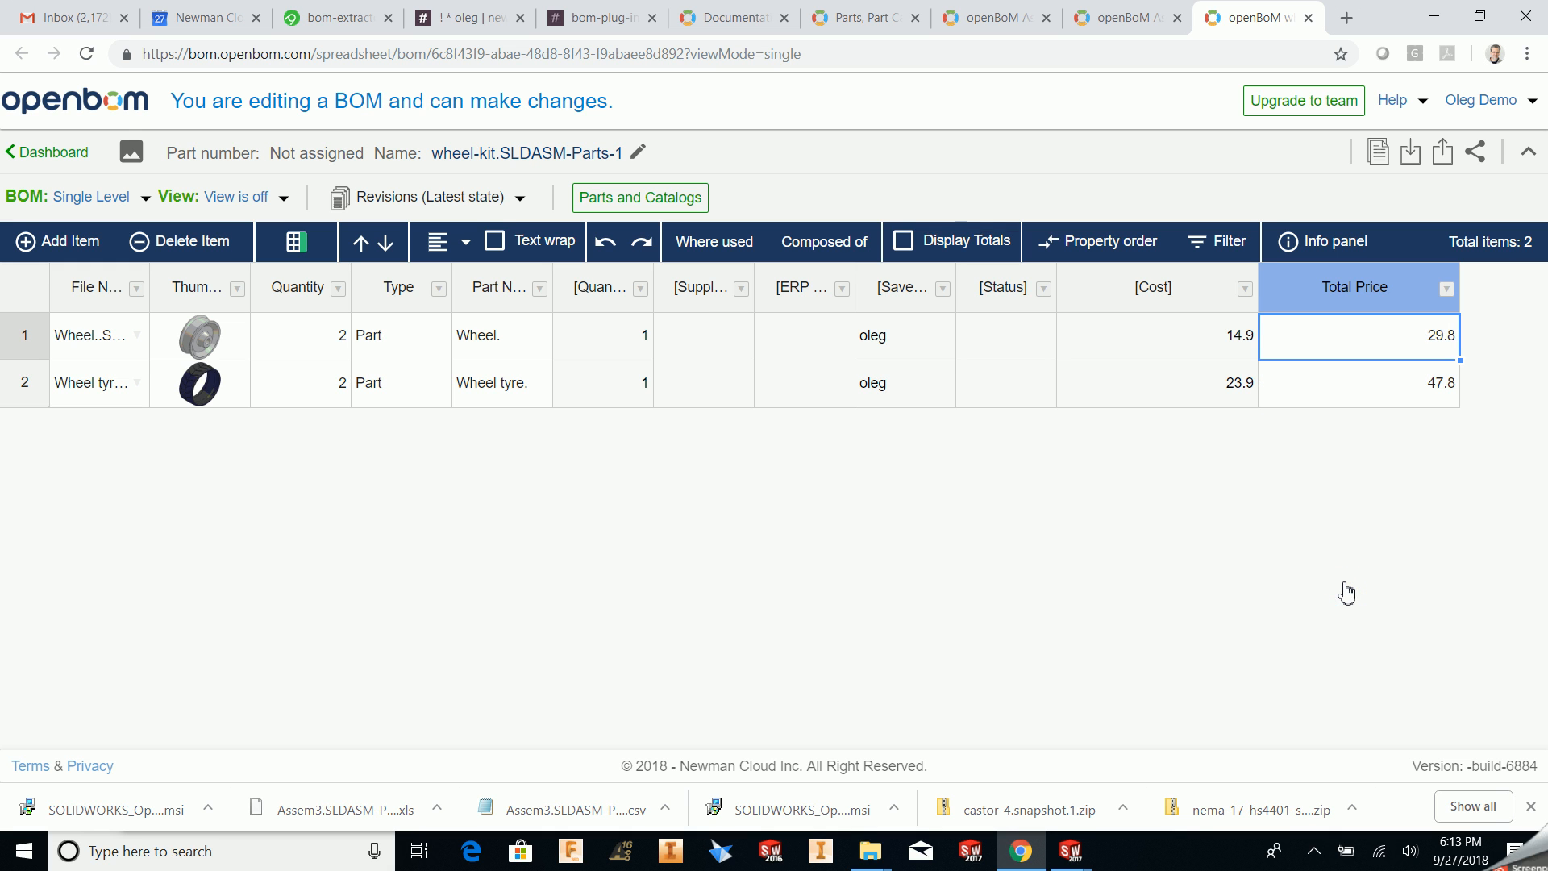
click(912, 249)
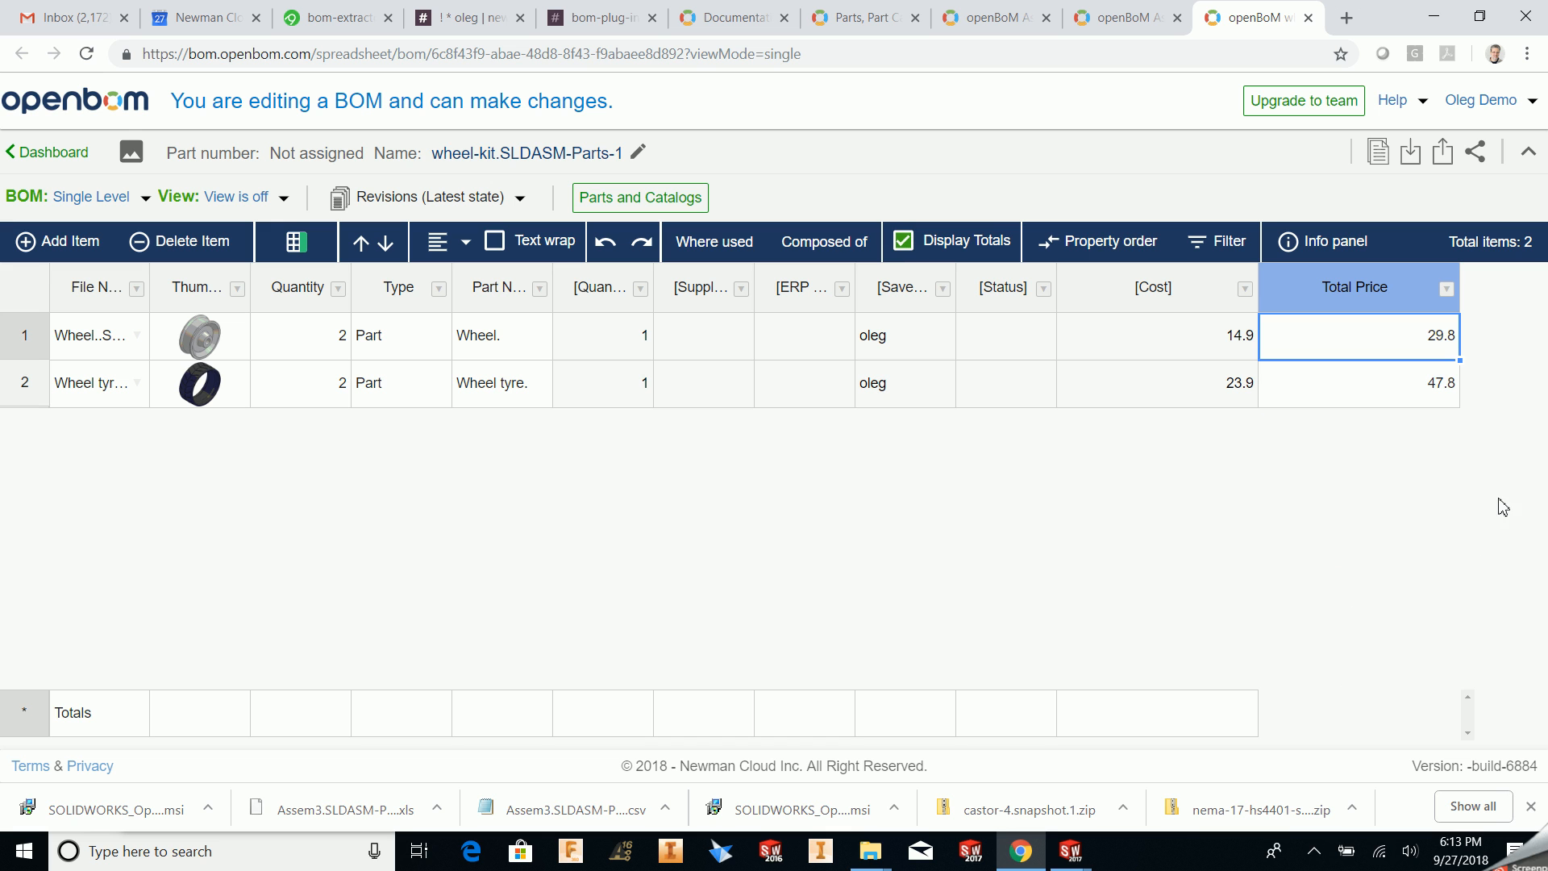
key(F5)
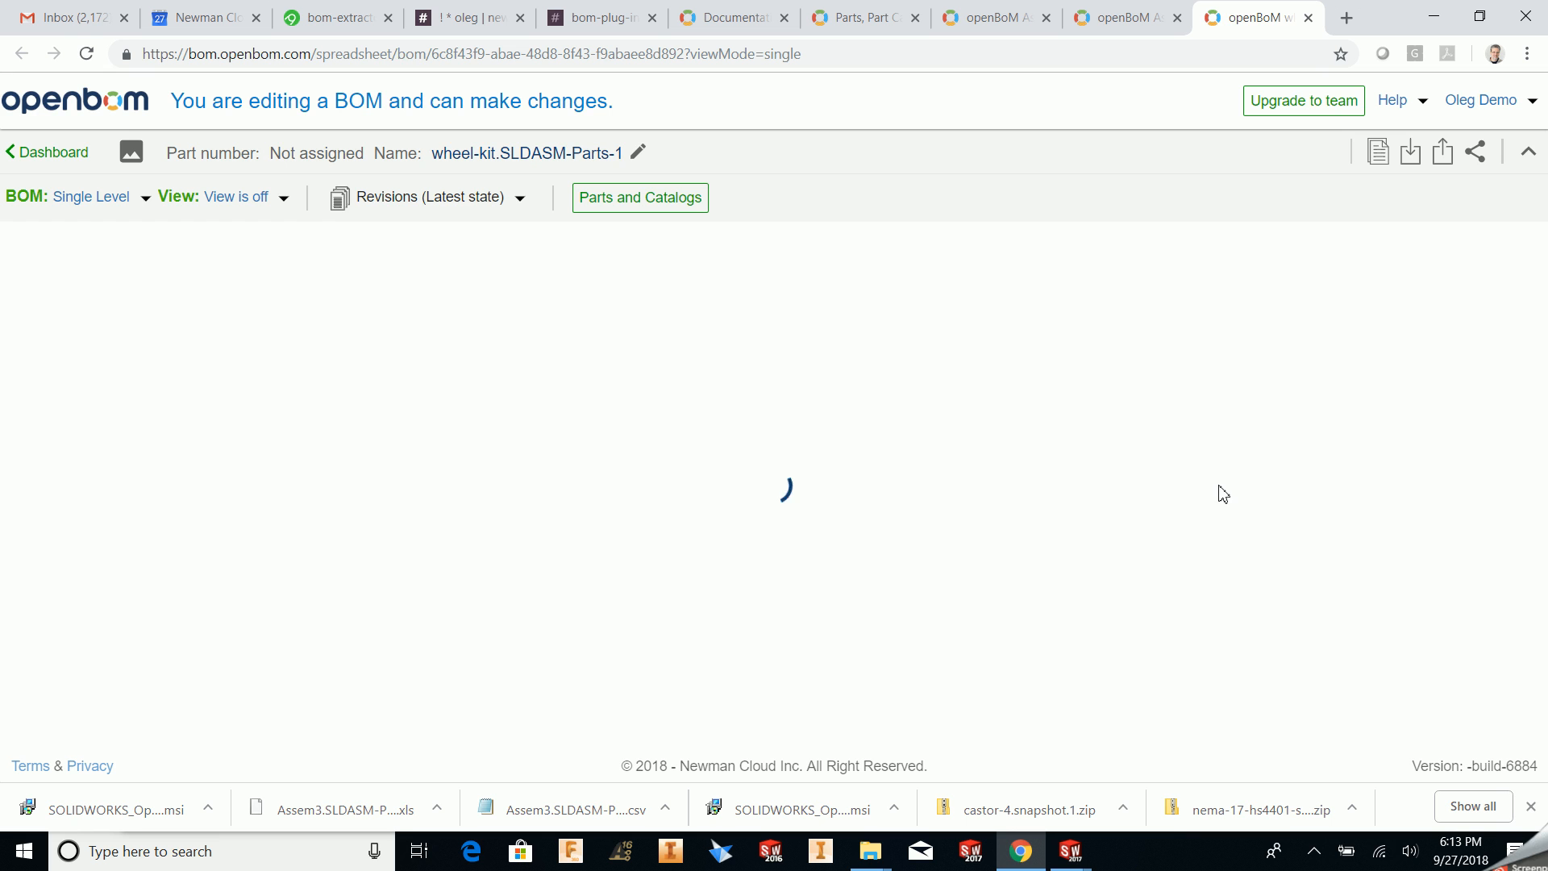
click(1444, 711)
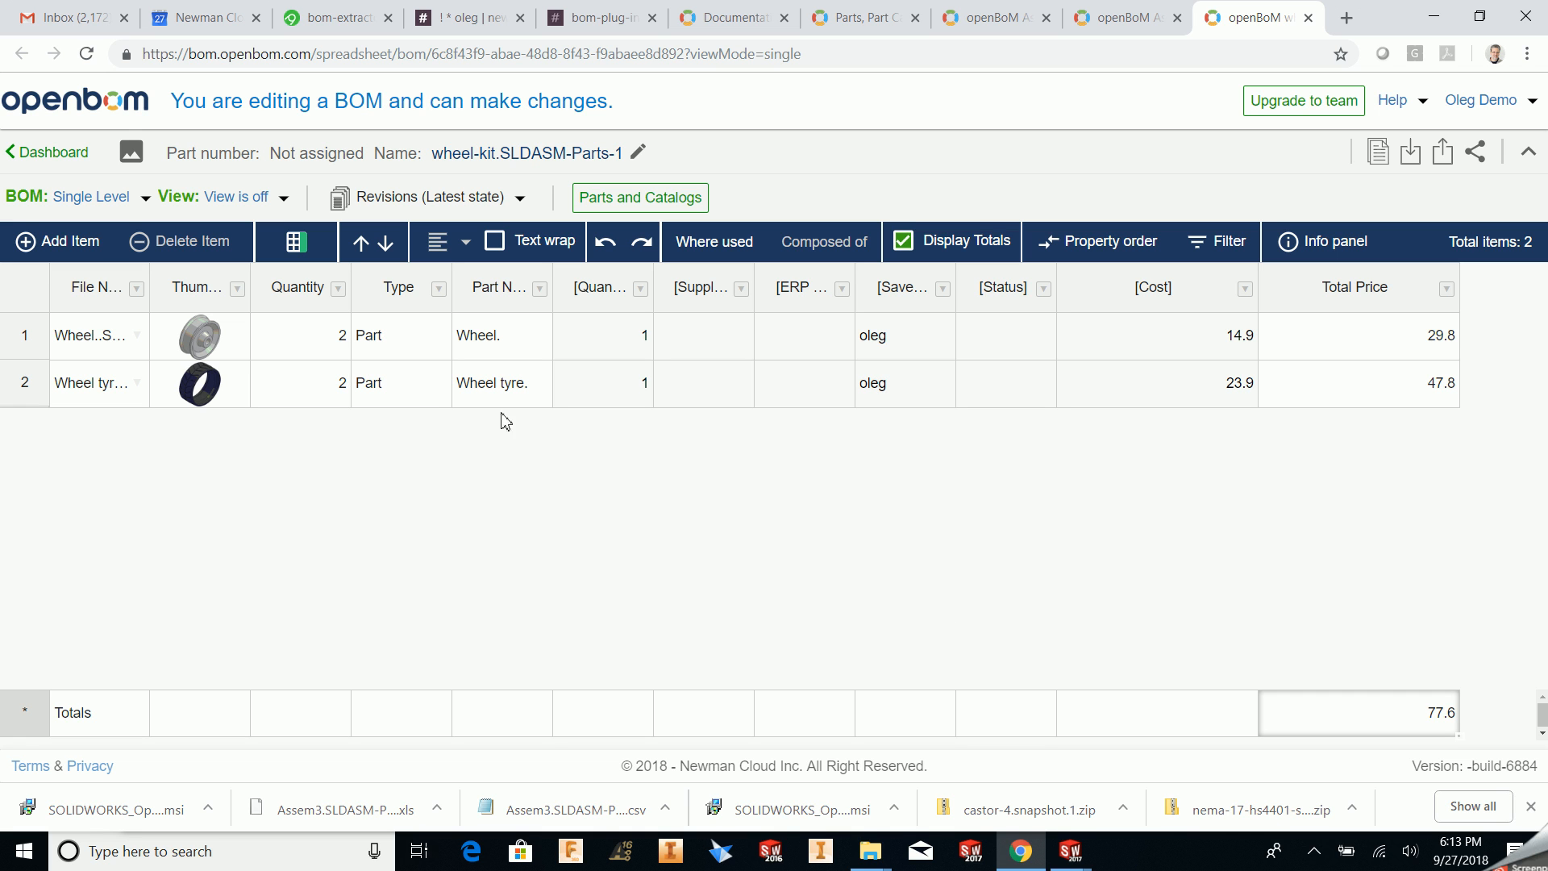
Set the quantity of the Wheel part in the first row to 3
click(313, 342)
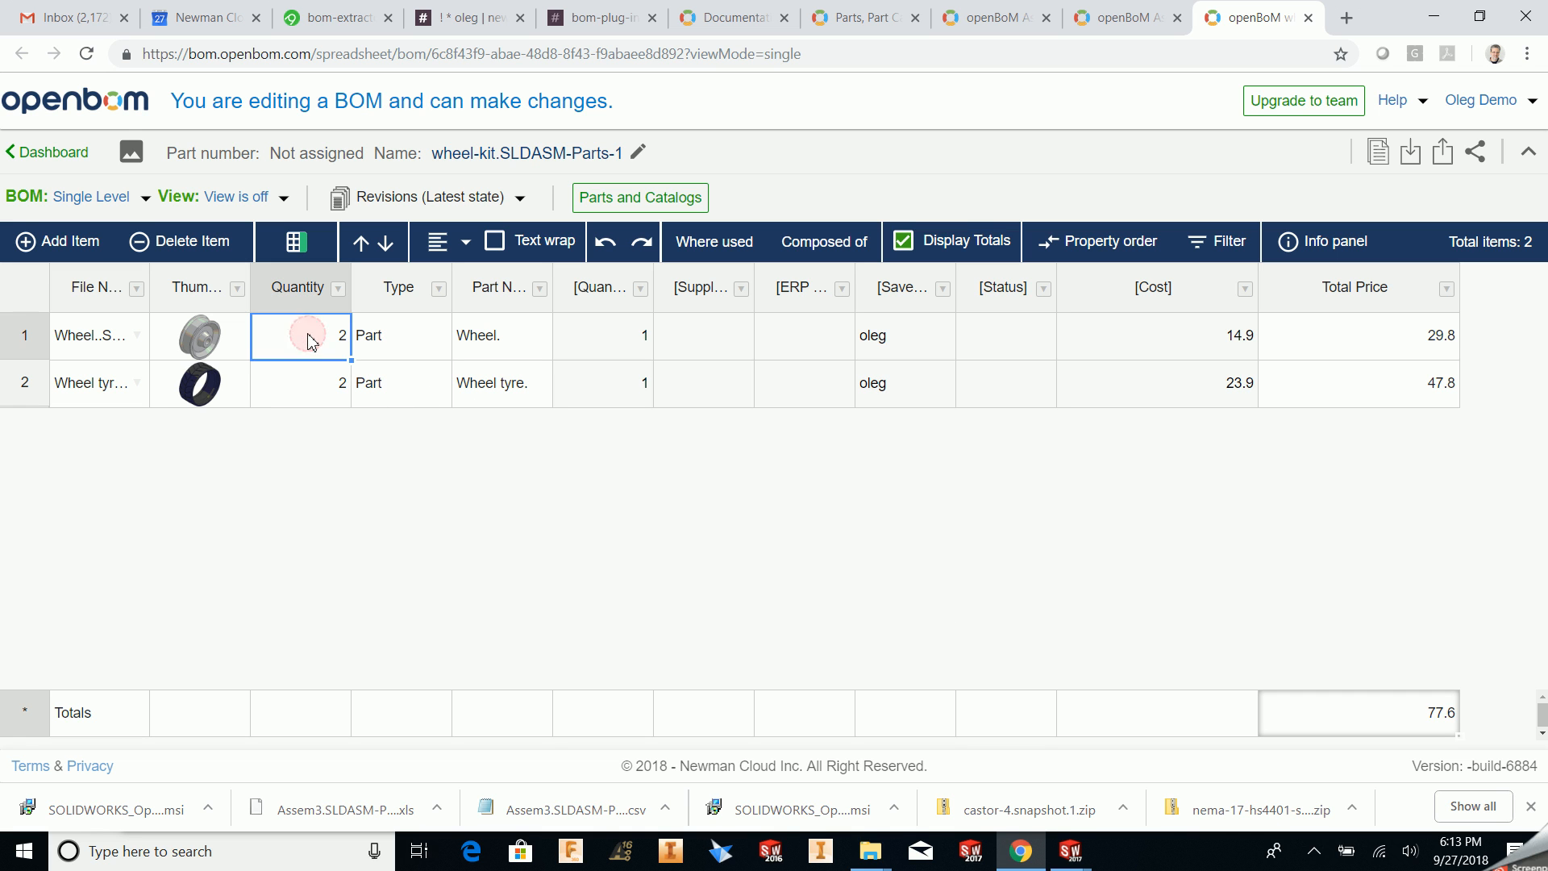
text(3)
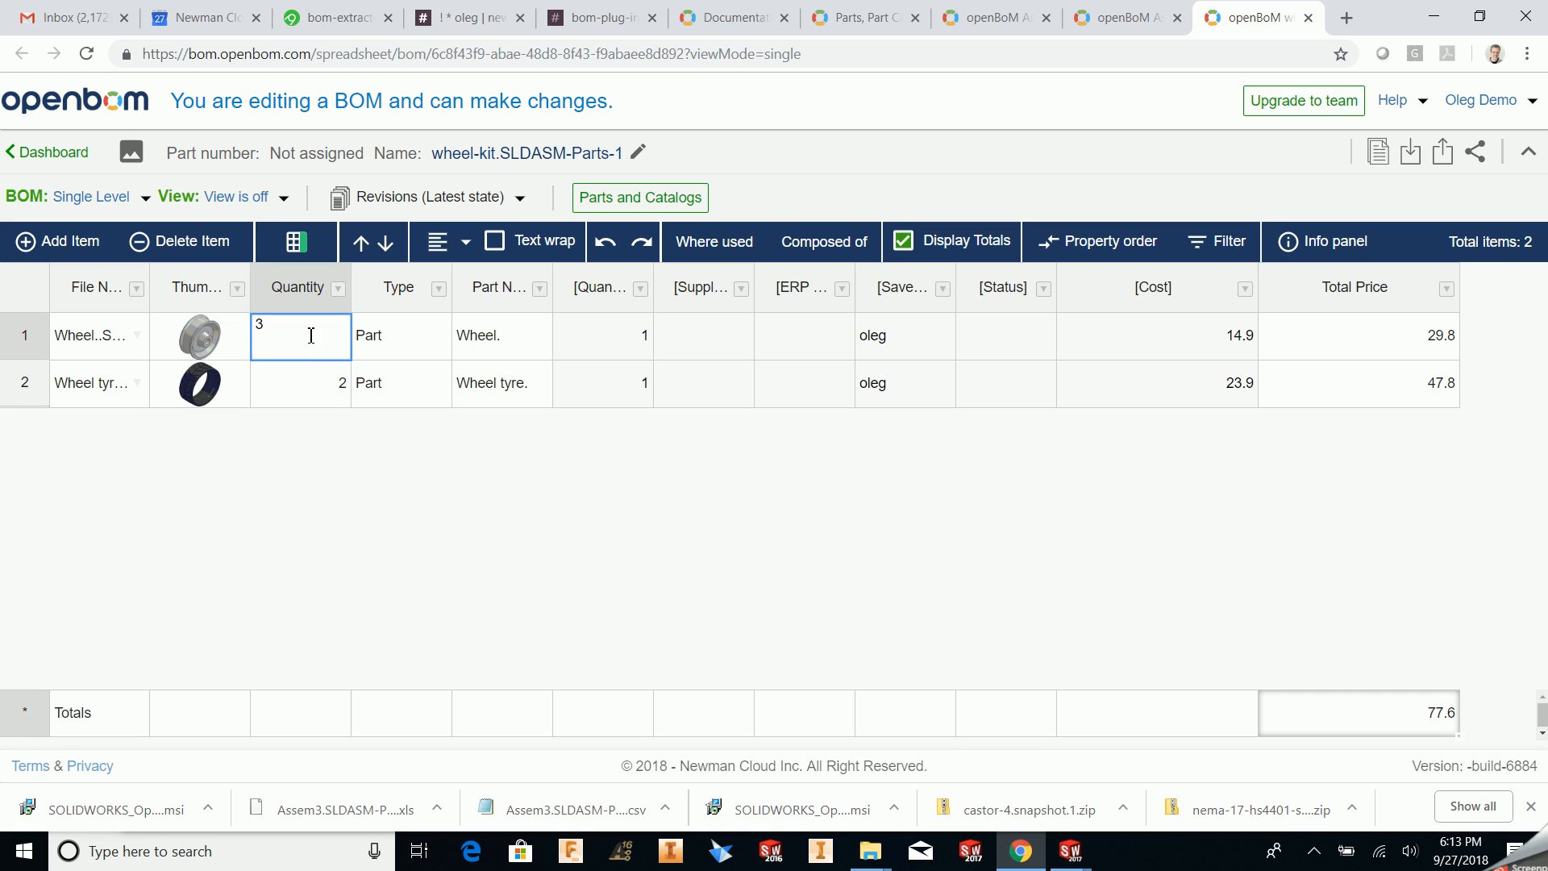
key(Return)
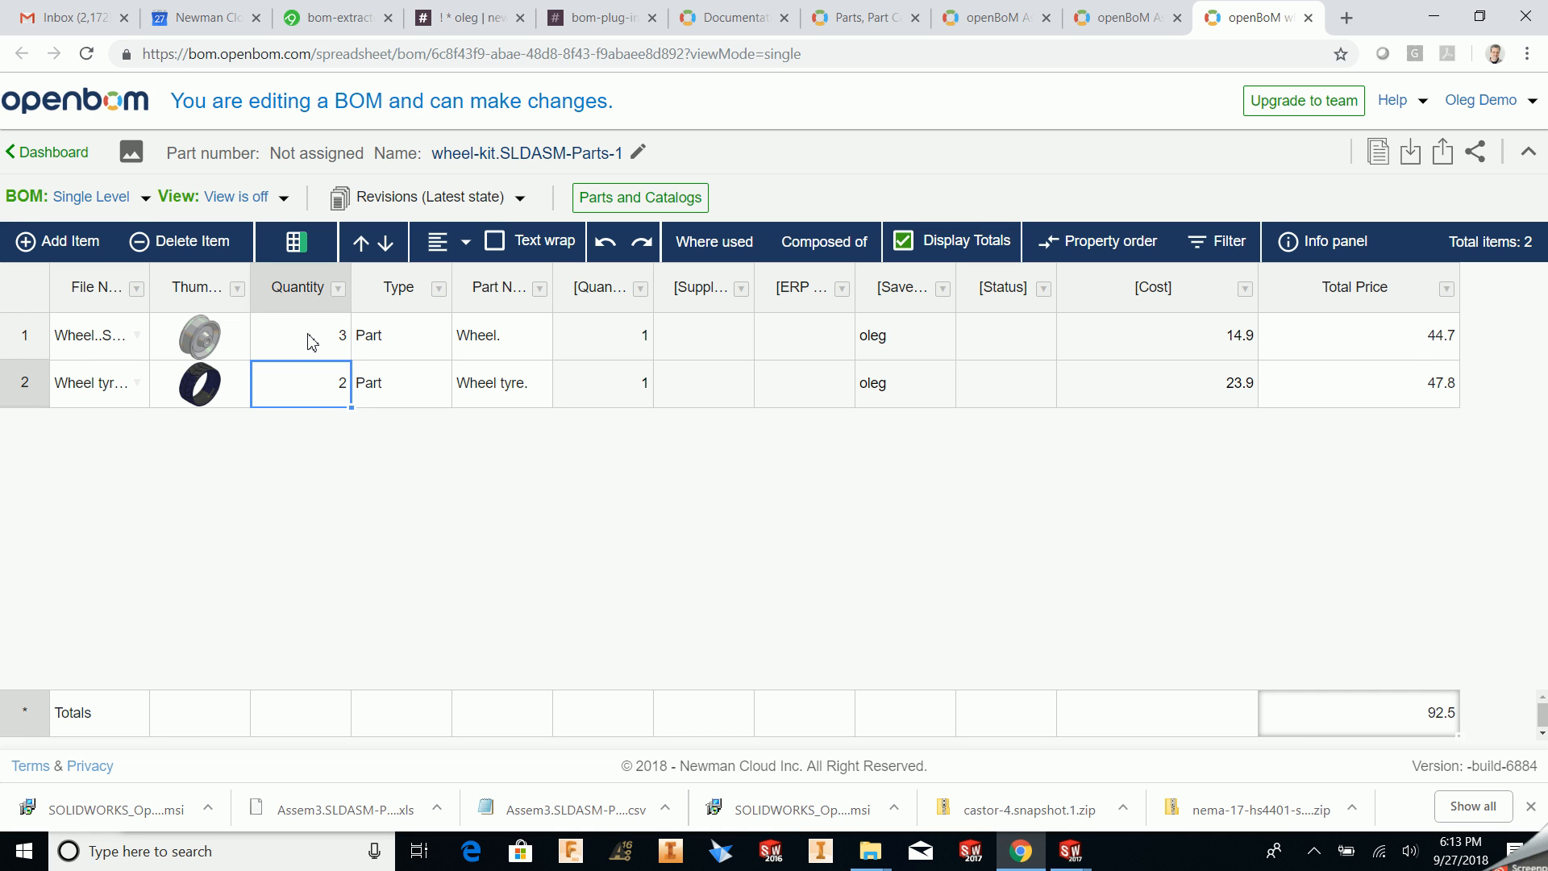